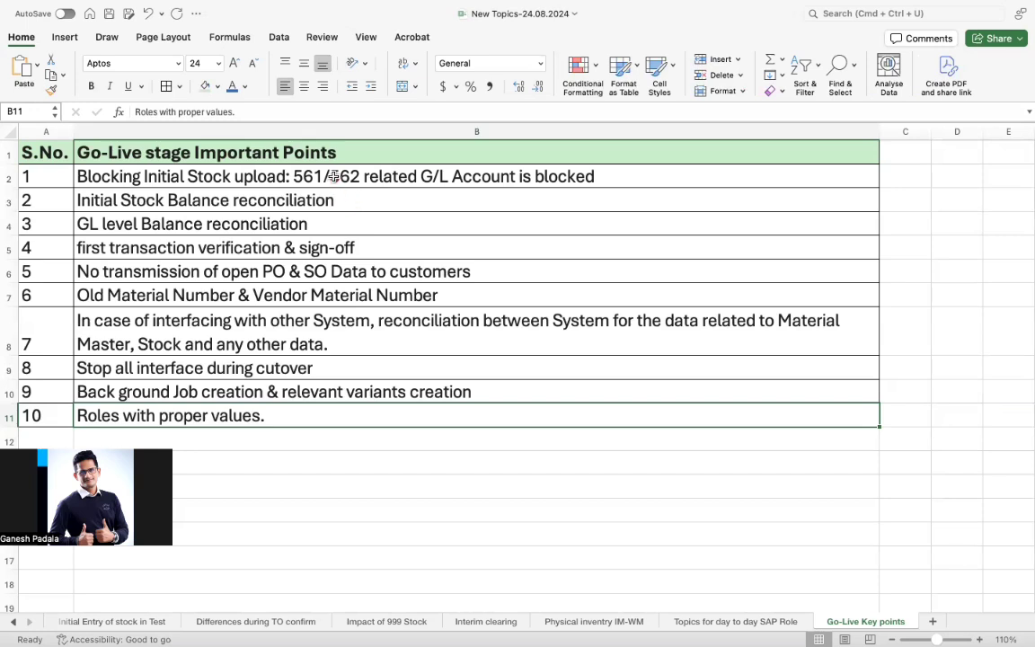
Step: Shade points 1 and 2 light green and the header row A1:B1 light pink
left_click_drag(335, 176, 338, 199)
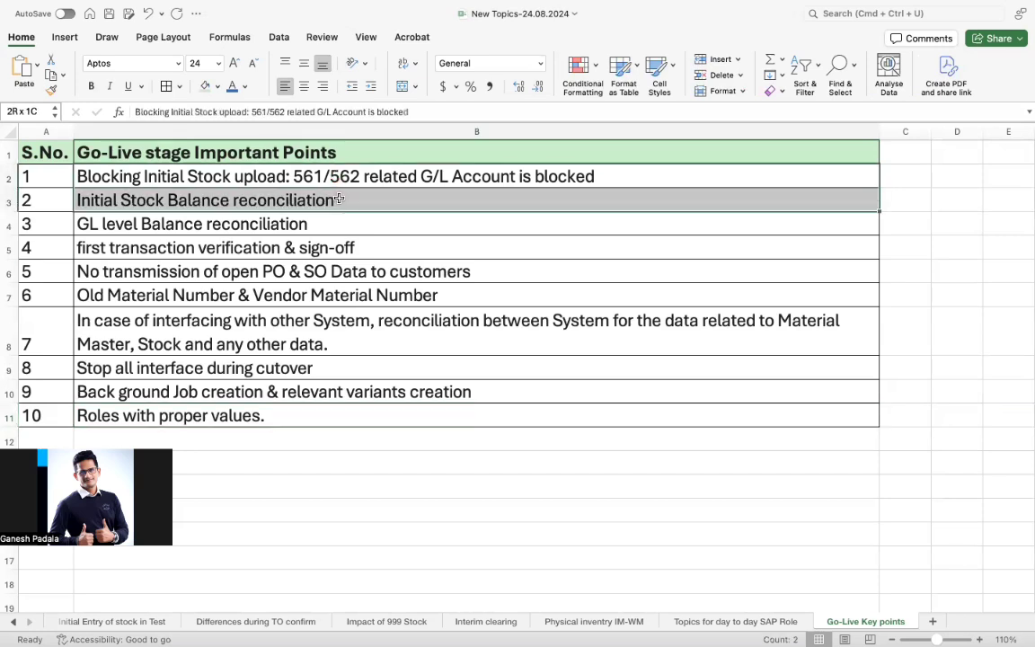
left_click(330, 200)
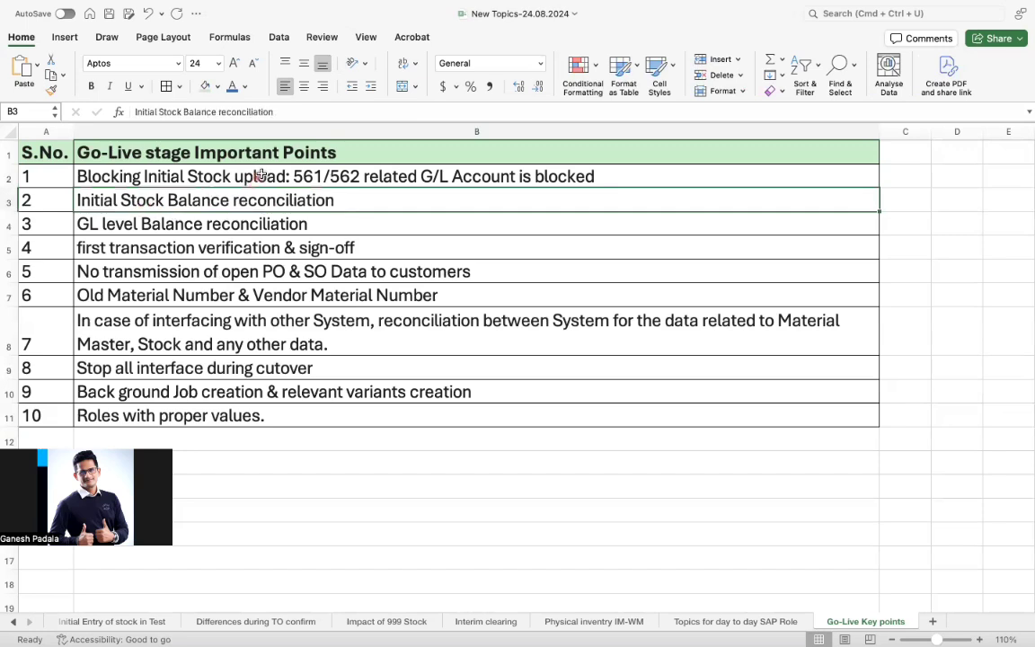
left_click_drag(260, 176, 247, 191)
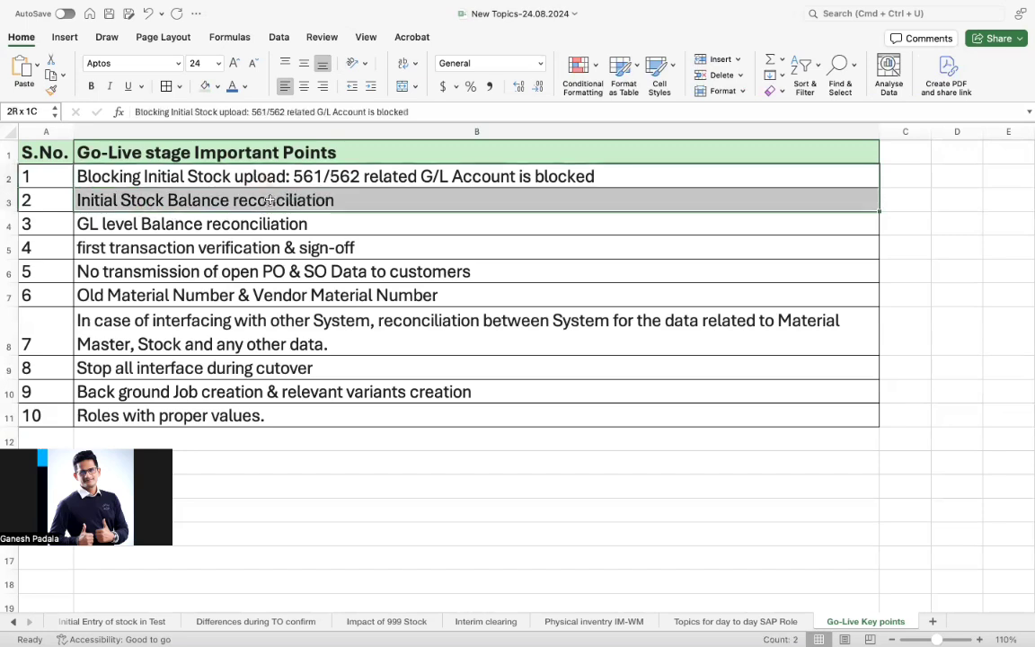
left_click(218, 88)
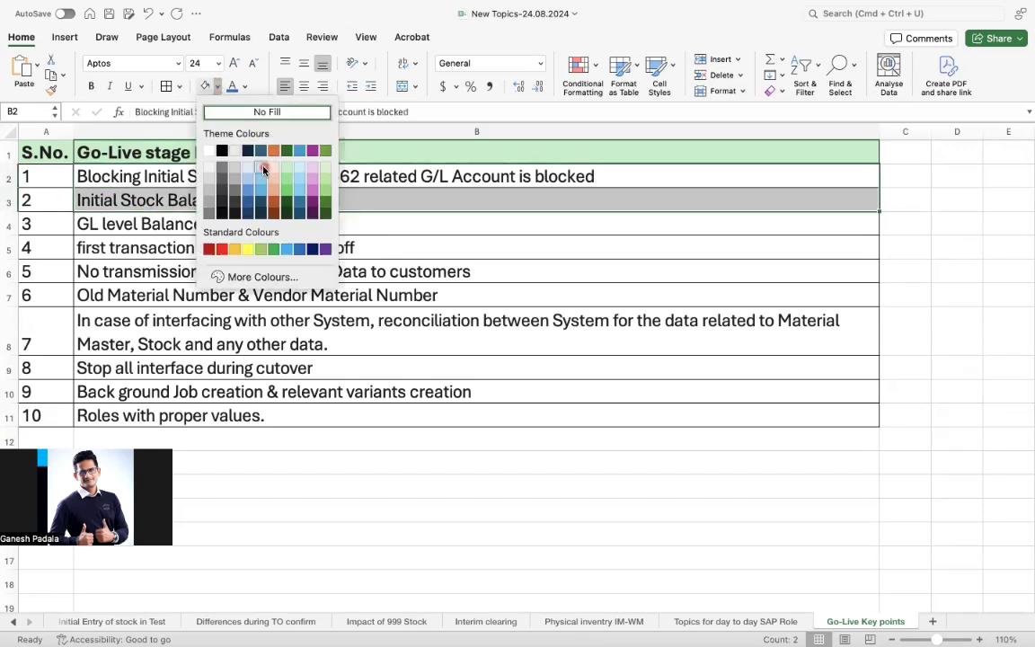
left_click(263, 167)
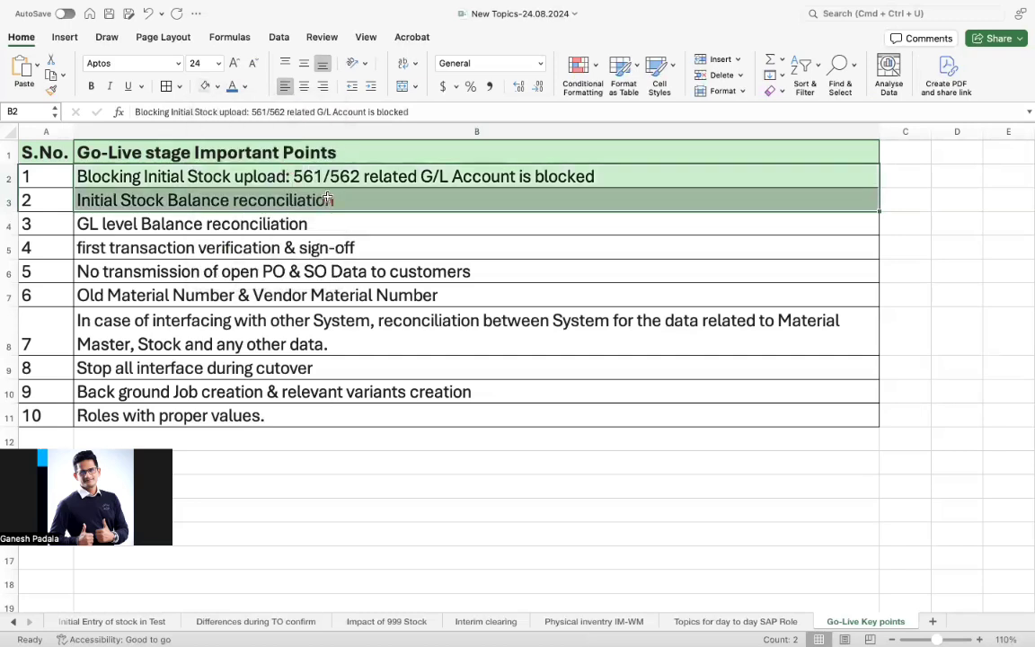
left_click_drag(40, 153, 216, 153)
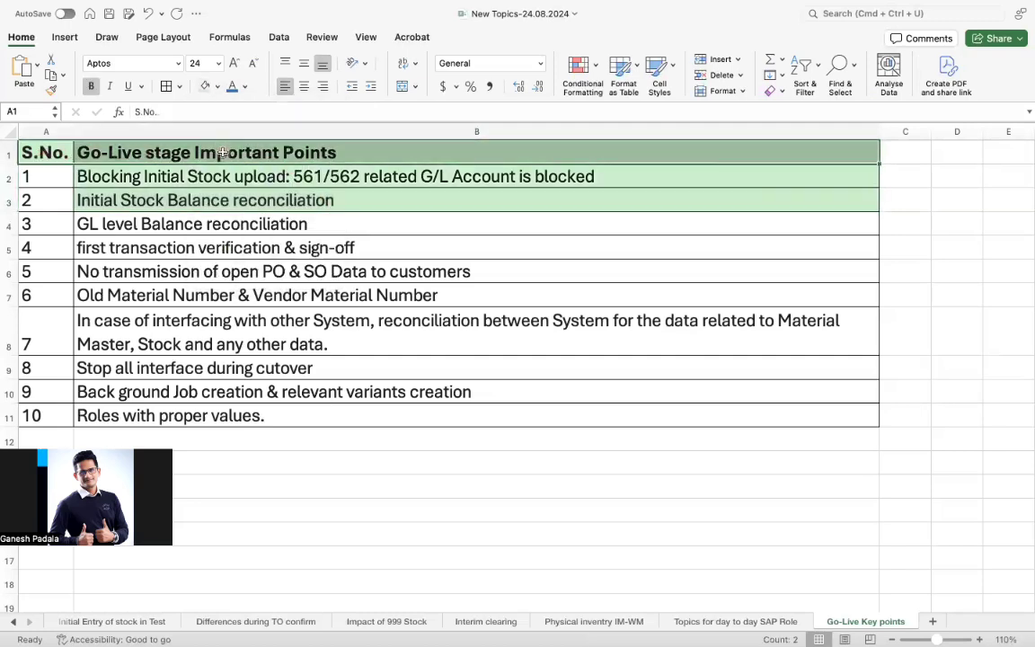
left_click(219, 87)
left_click(283, 162)
Step: Correct 'GL' to 'G/L' in cell B4 and shade point 3 light green
left_click_drag(284, 166, 230, 236)
left_click(201, 226)
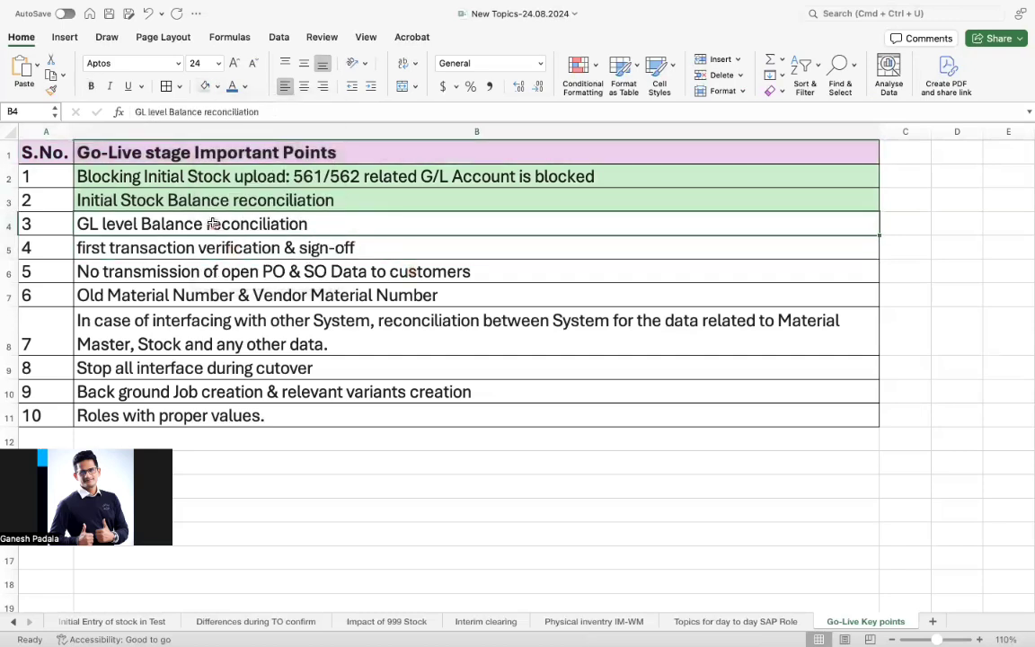
double_click(142, 225)
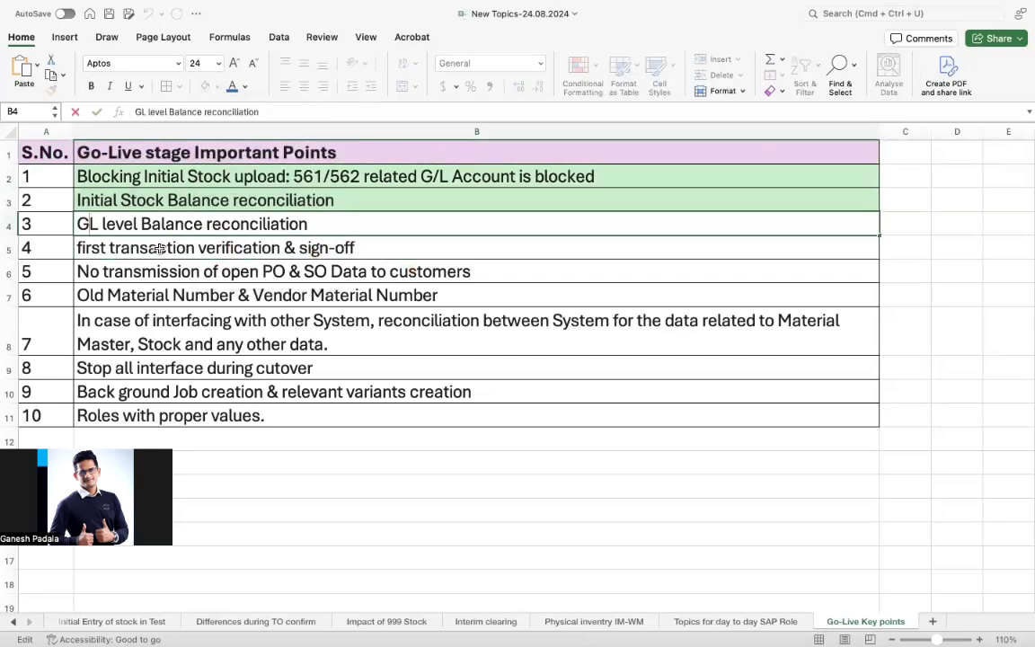
type("/")
key("Return")
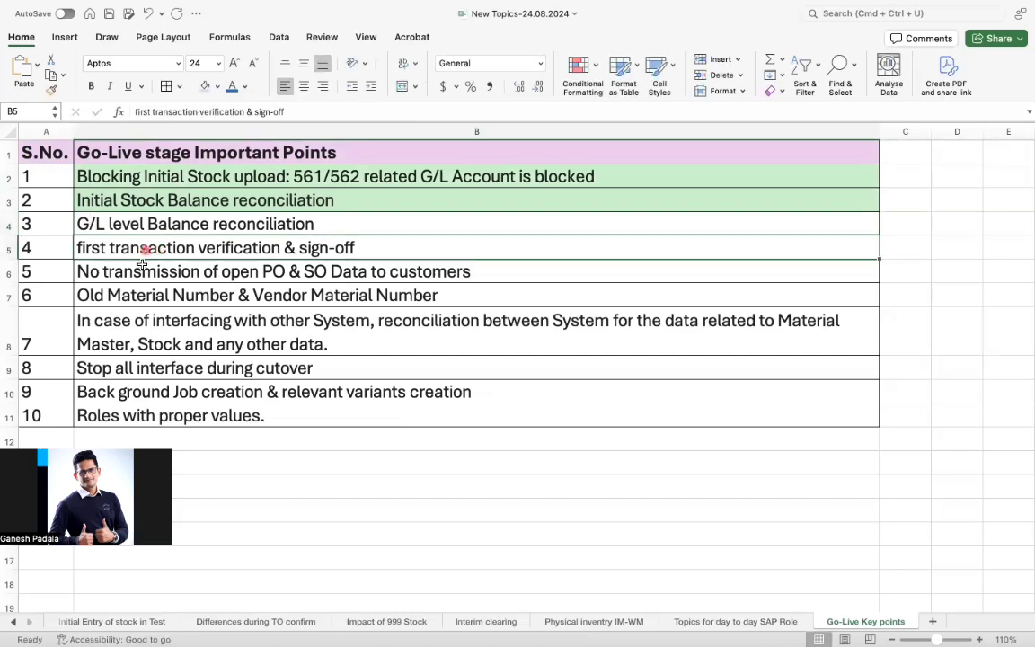
left_click(274, 217)
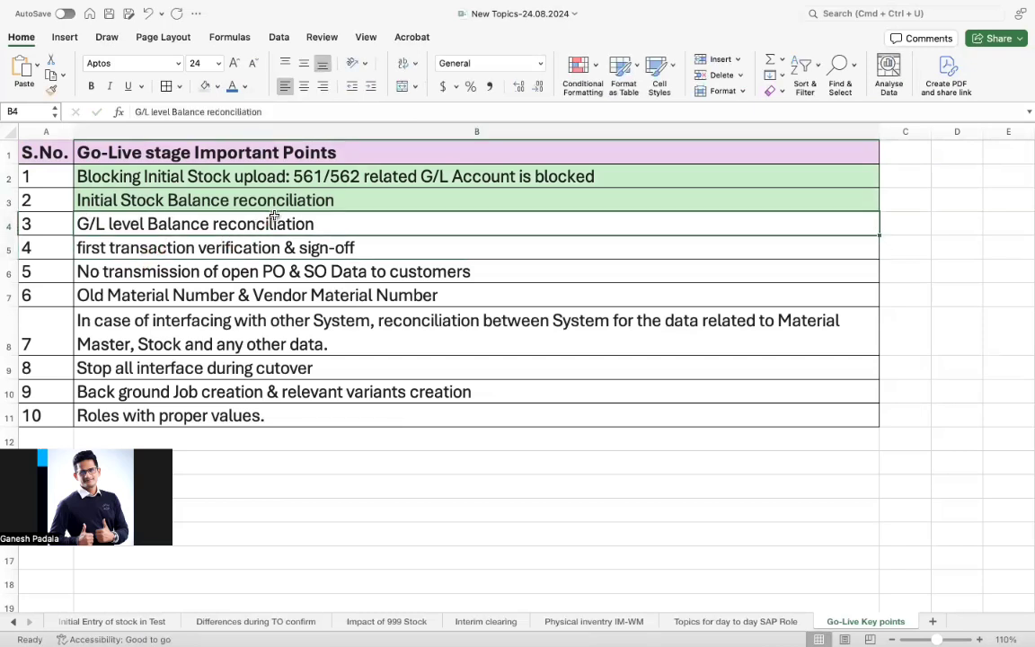
left_click(216, 87)
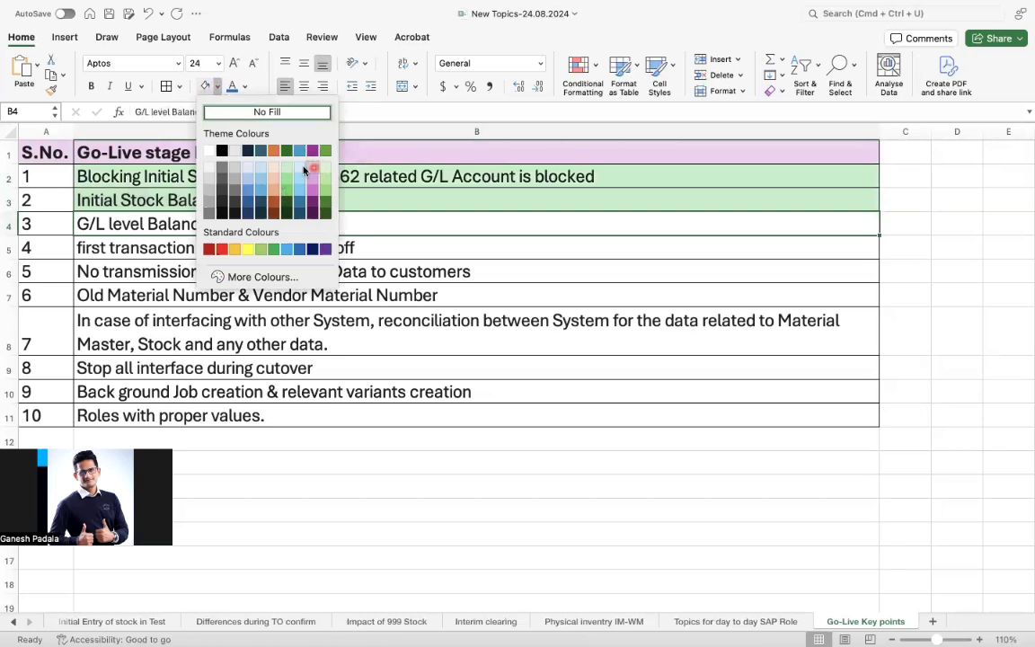
left_click(286, 167)
left_click(274, 255)
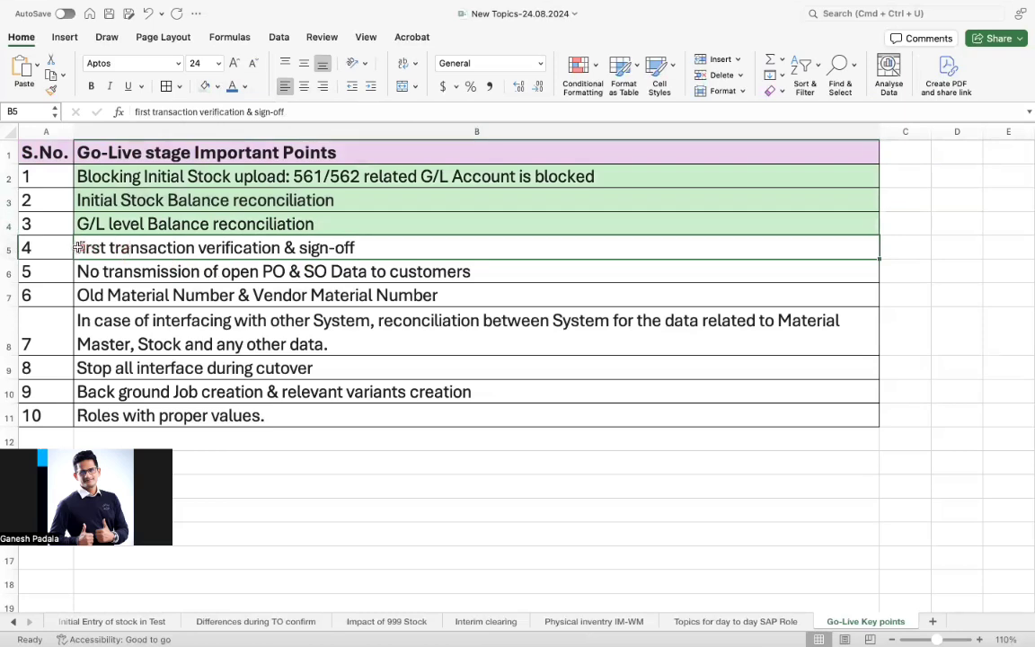
Step: Undo the accidental overwrite of cell B5 with 'F'
key("BackSpace")
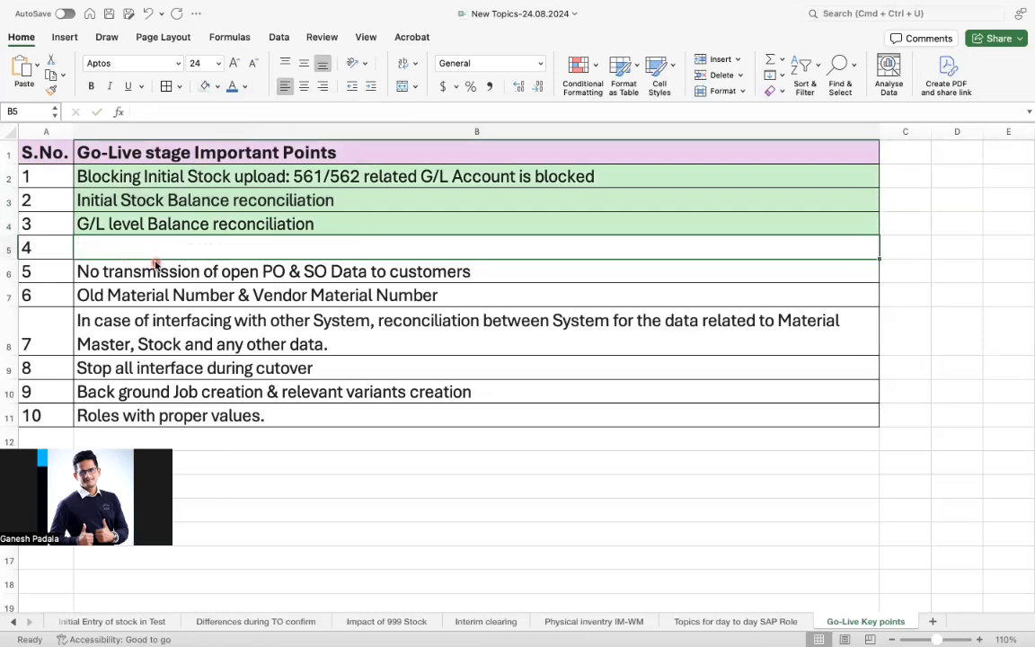
type("F")
key("BackSpace")
type("F")
left_click(167, 313)
key("super+z")
key("super+z")
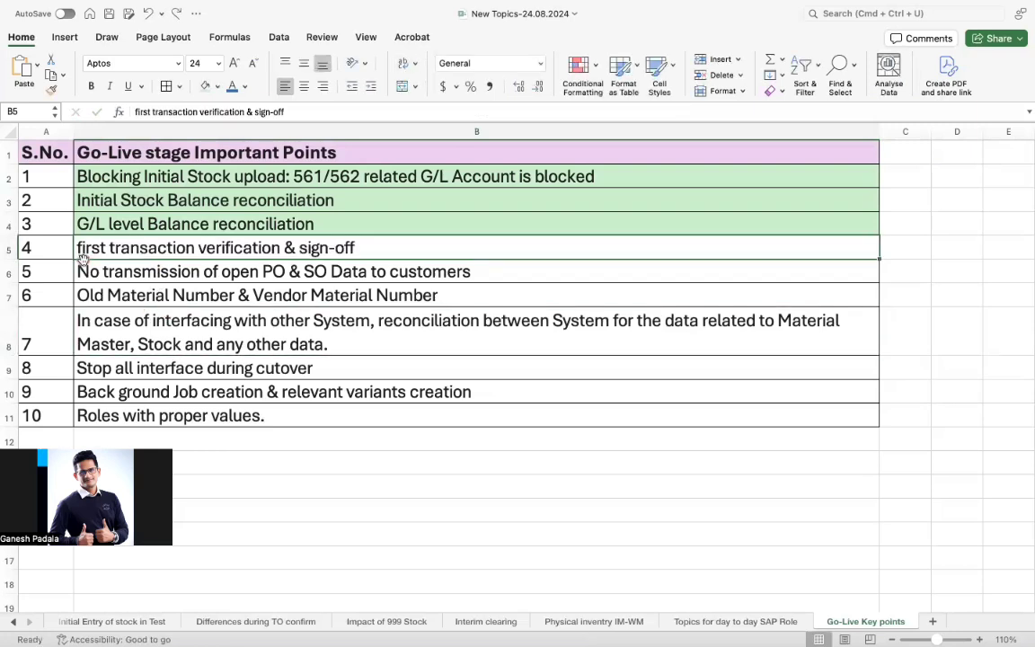
Step: Change 'first' to 'First' in point 4 (B5) and shade it light green
double_click(79, 247)
key("BackSpace")
type("f")
key("BackSpace")
type("F")
key("Return")
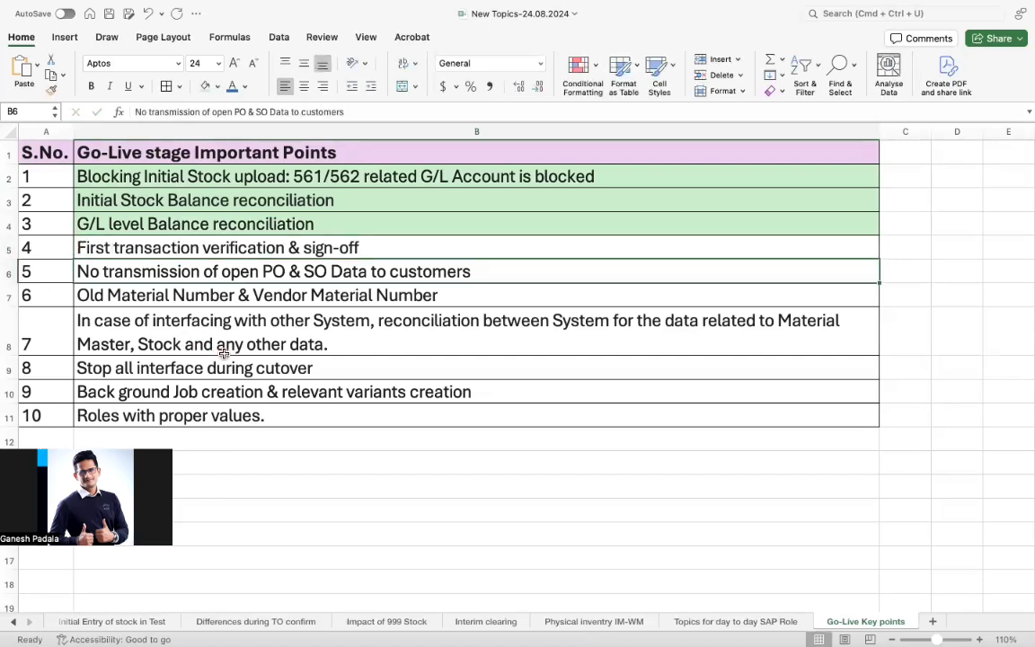
left_click(333, 243)
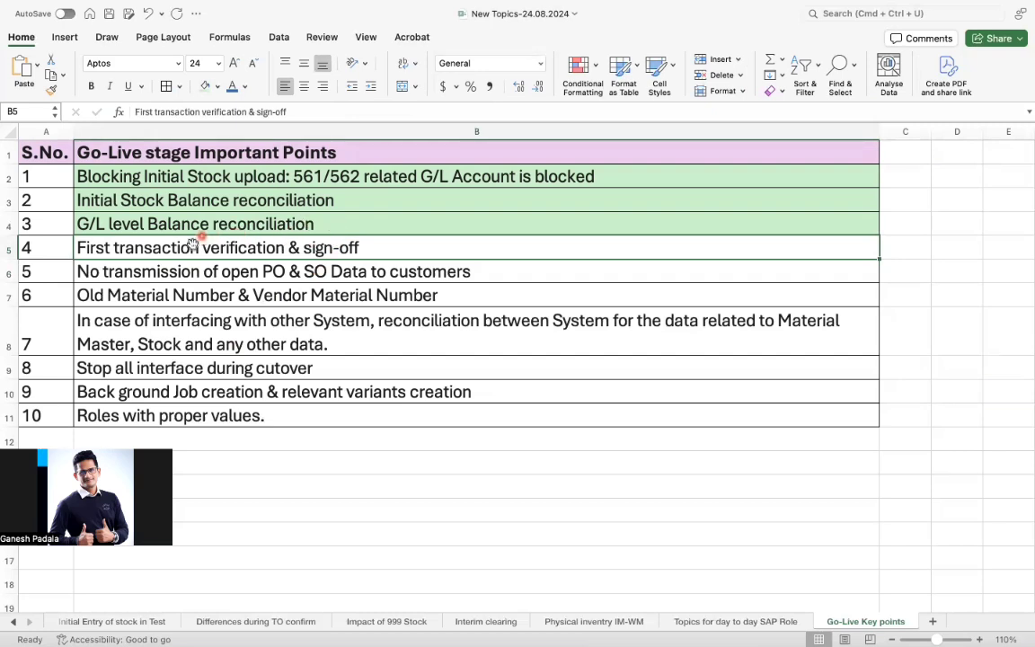
left_click(205, 86)
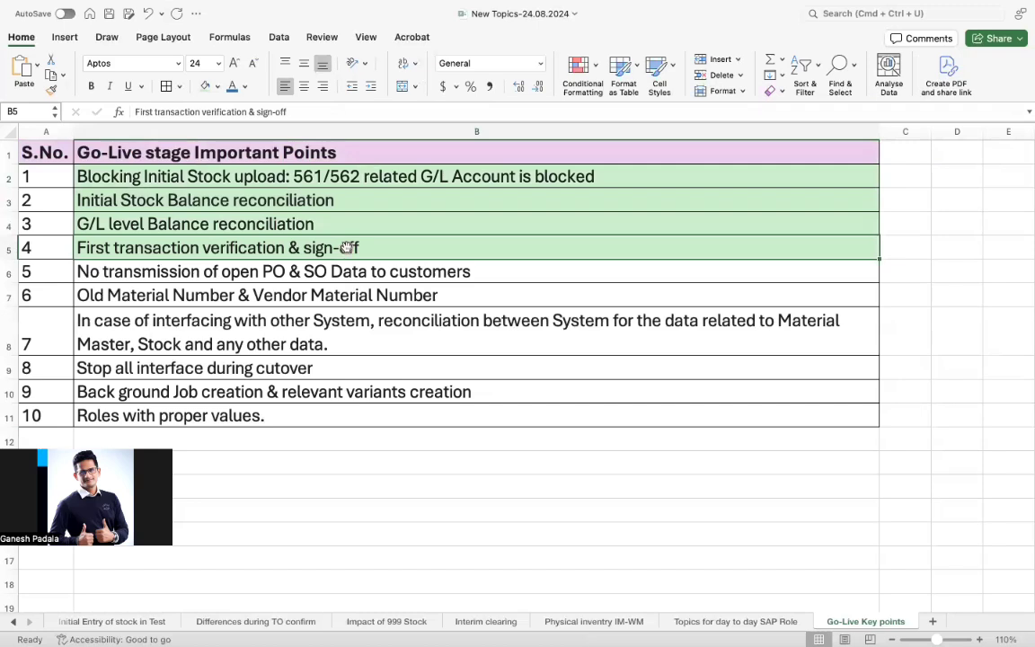
Step: Apply the light green fill to cell B6, point 5 on open PO & SO data
left_click(207, 273)
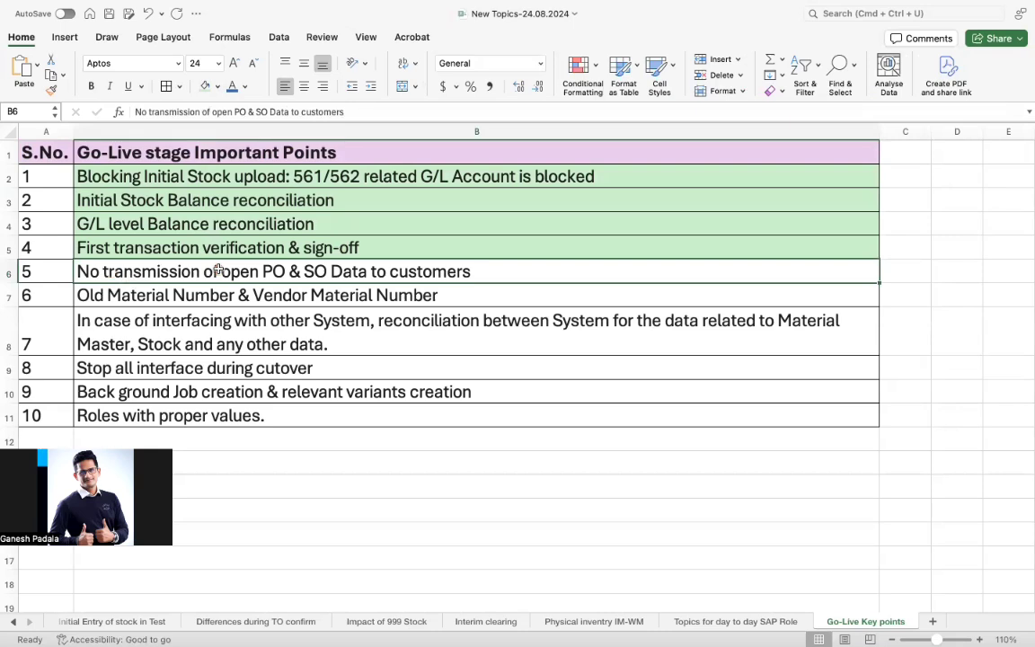
scroll(225, 271, "down", 1)
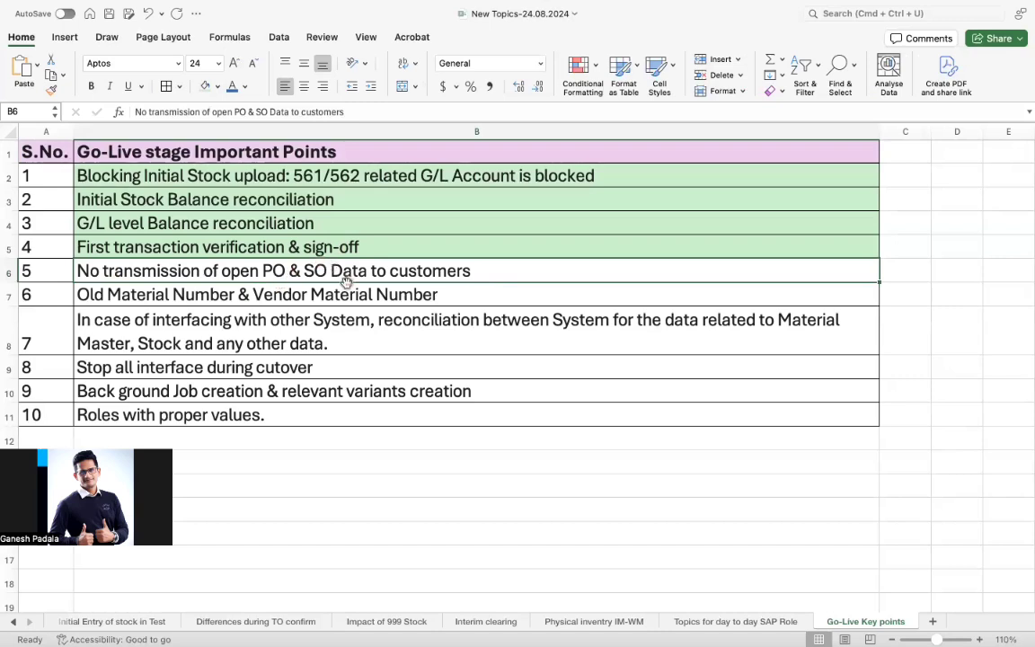
left_click(205, 86)
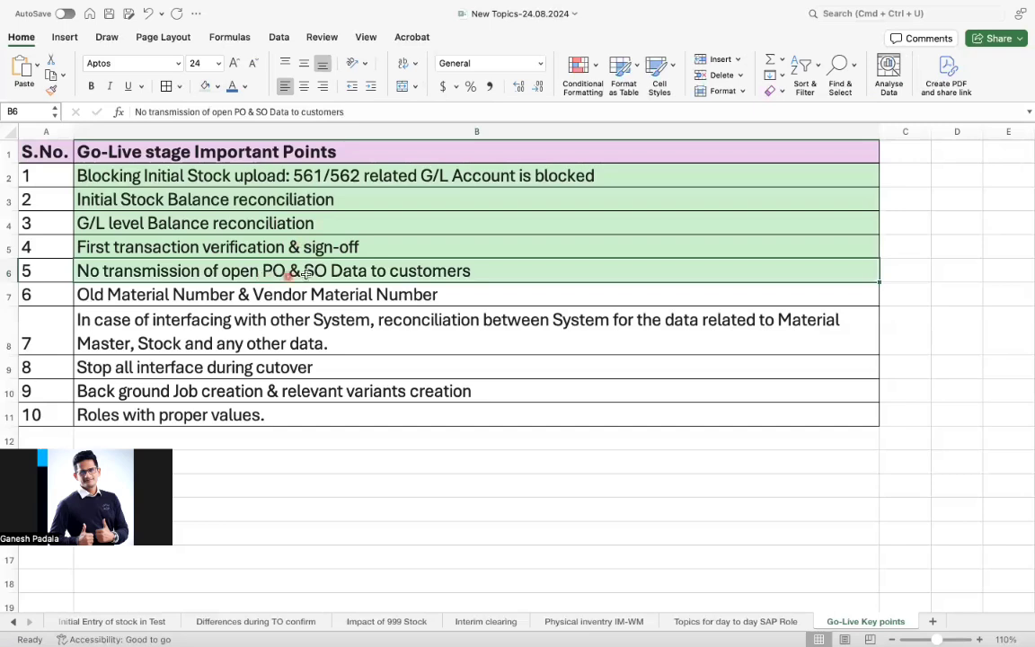
left_click(177, 294)
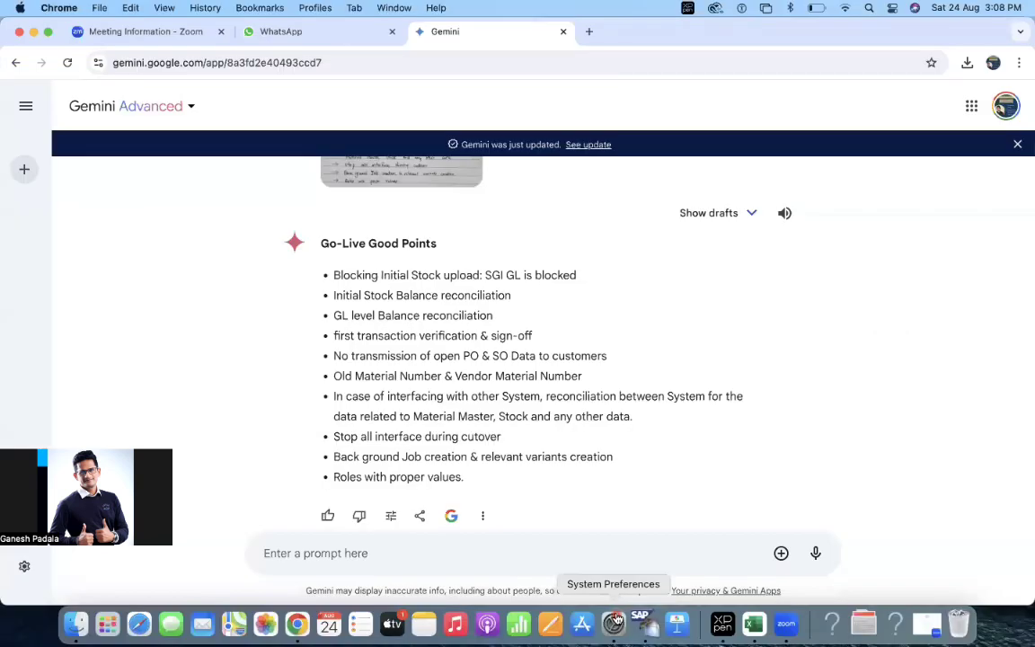
Step: Switch from Excel to the SAP GUI window using its Dock icon
left_click(644, 621)
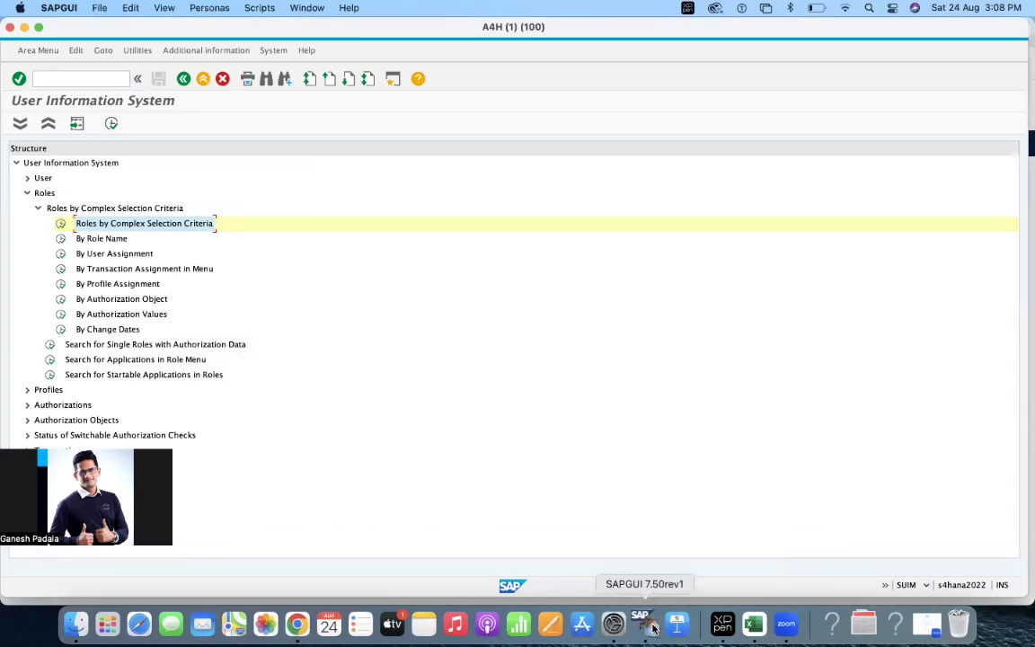
Step: Run transaction /nmm03 to reach the Display Material initial screen
left_click(79, 81)
type("/nmm03")
key("Return")
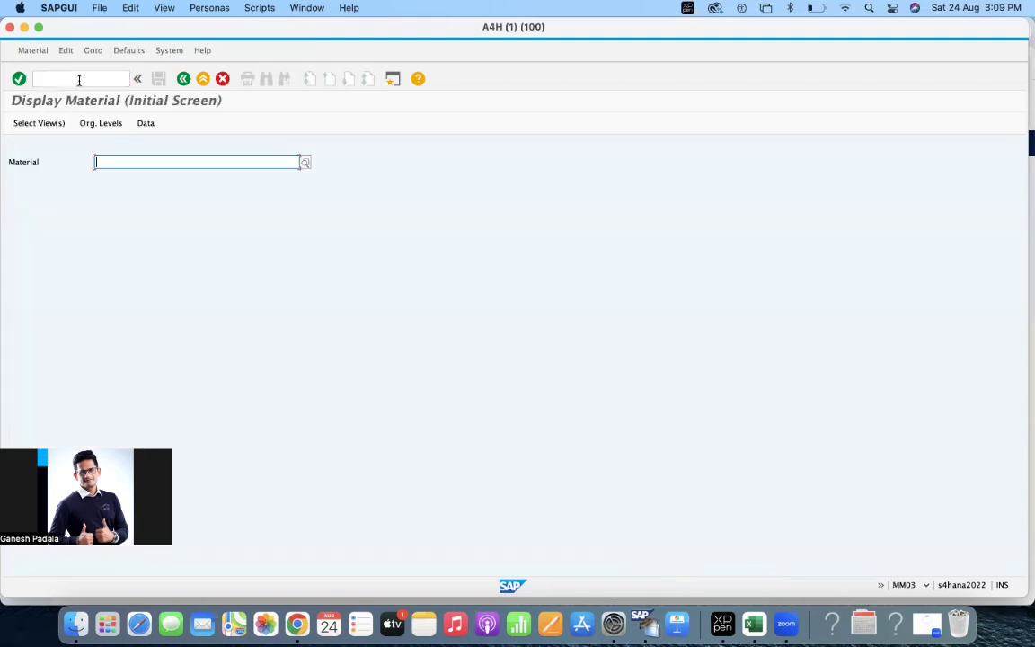
Step: Open the Material search help on 'Material by Old Material Number', try entries, then clear them
left_click(307, 165)
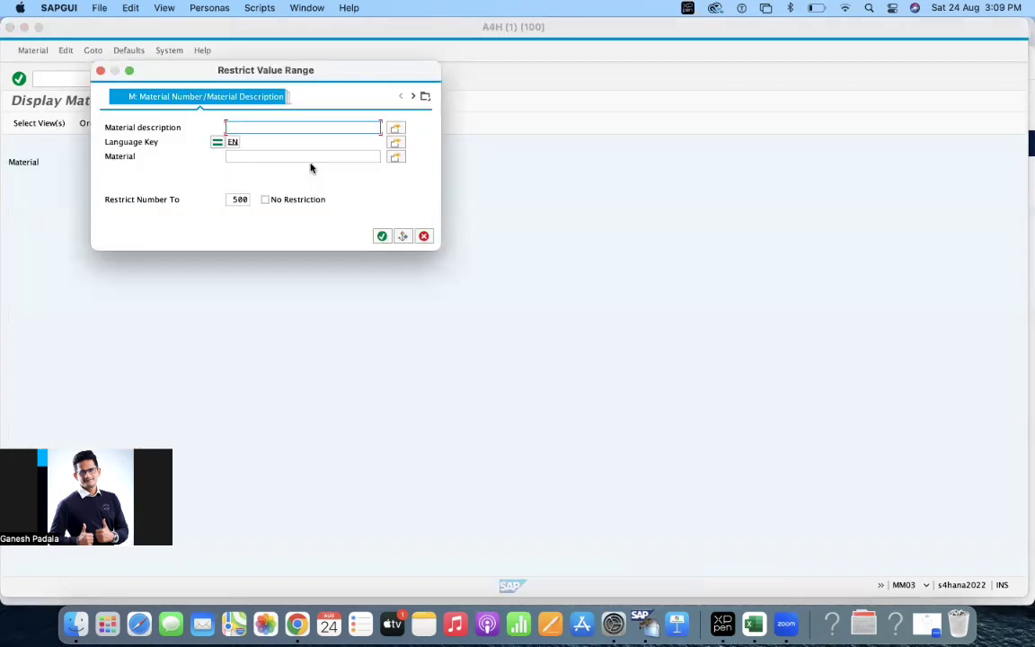
left_click(425, 97)
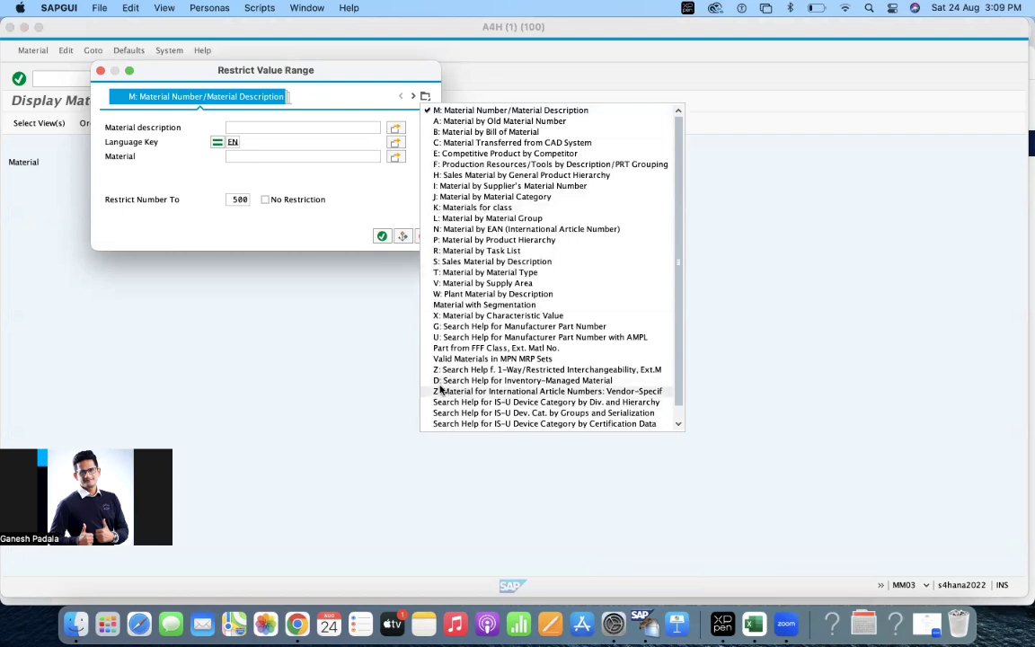
left_click(495, 120)
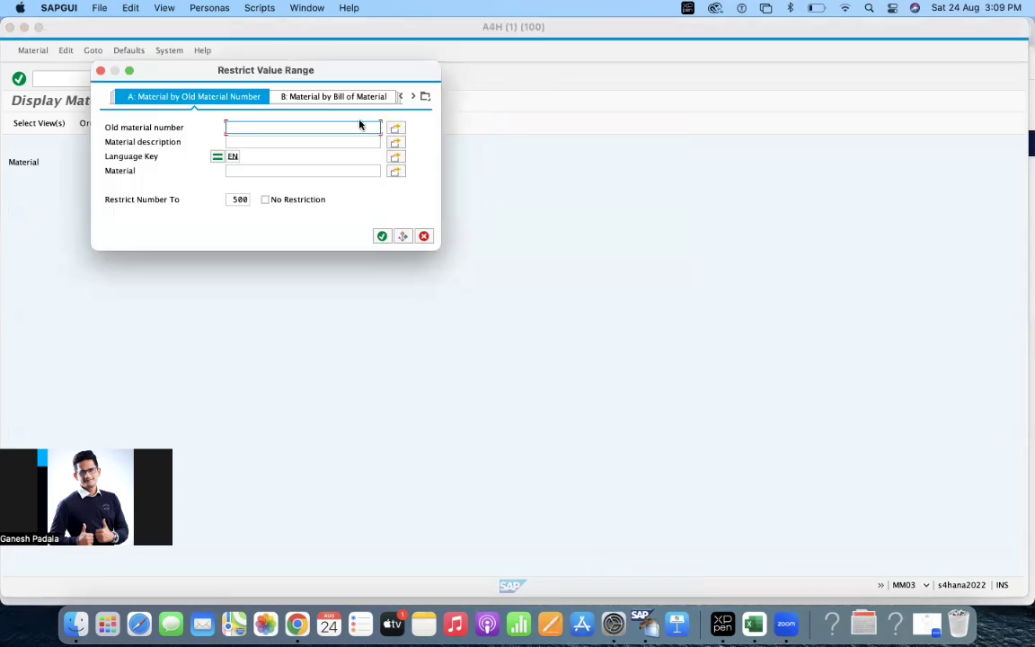
type("gljdflaksj")
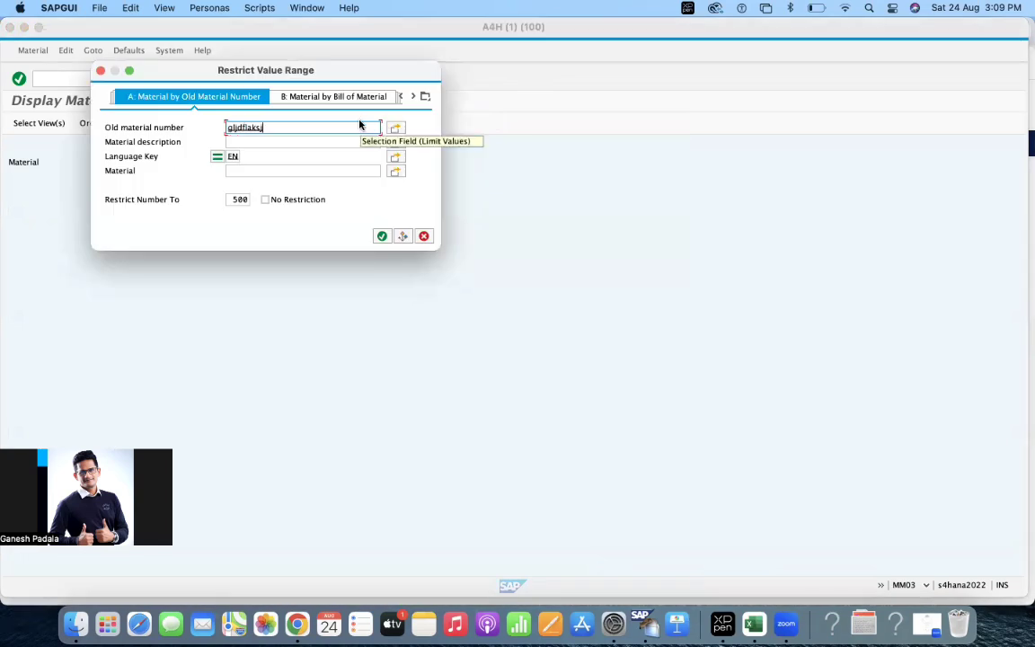
key("BackSpace")
key("BackSpace")
key("BackSpace")
key("BackSpace")
key("BackSpace")
key("BackSpace")
key("BackSpace")
key("BackSpace")
key("BackSpace")
key("BackSpace")
type("1345*")
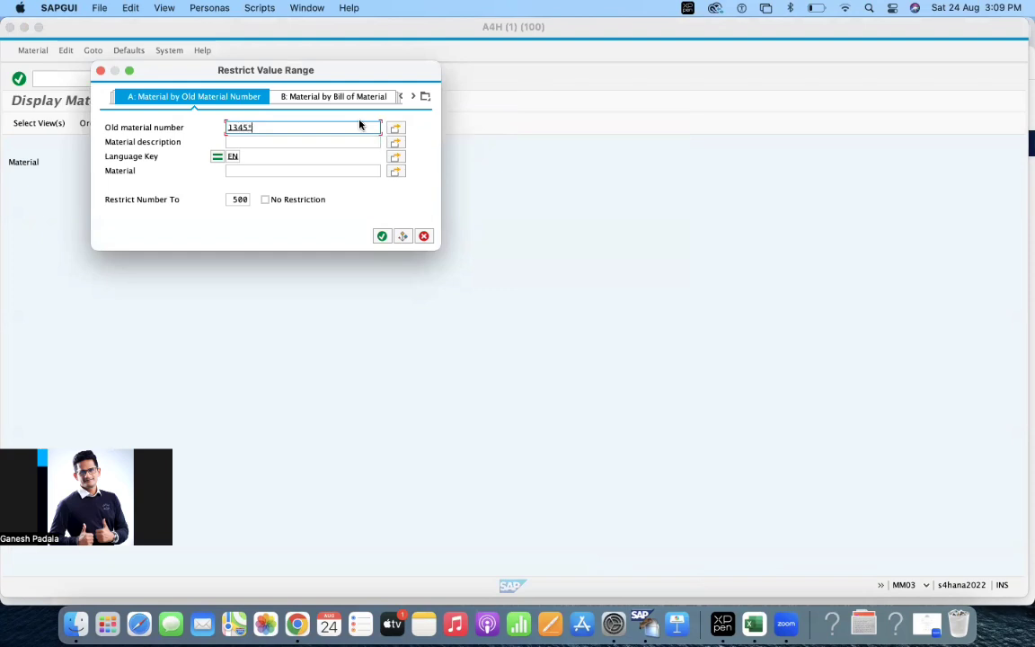
key("BackSpace")
key("BackSpace")
key("BackSpace")
key("BackSpace")
left_click(101, 70)
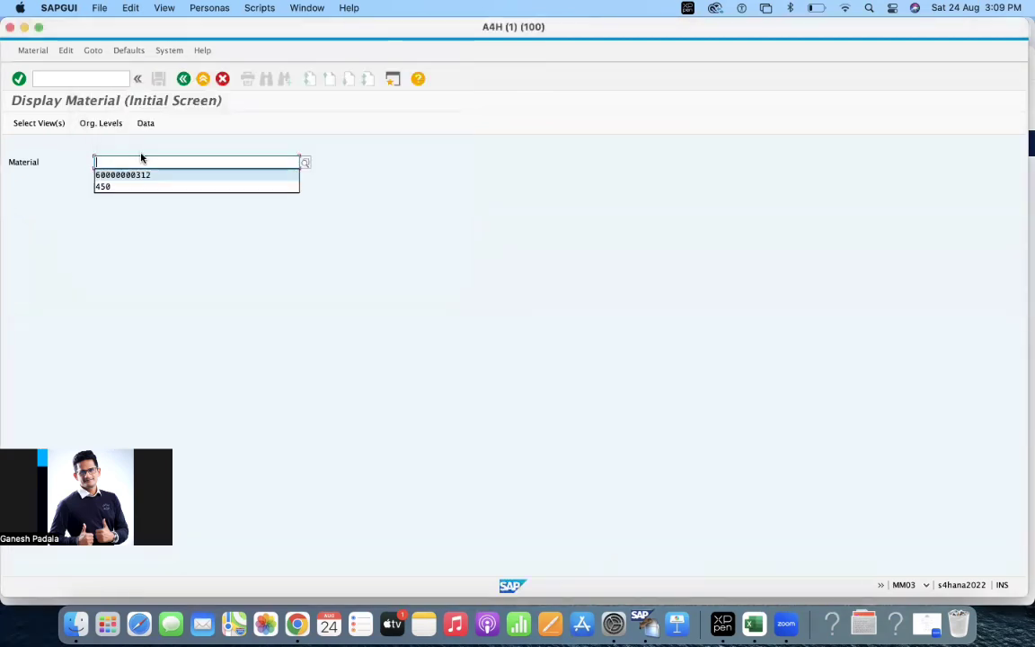
left_click(133, 174)
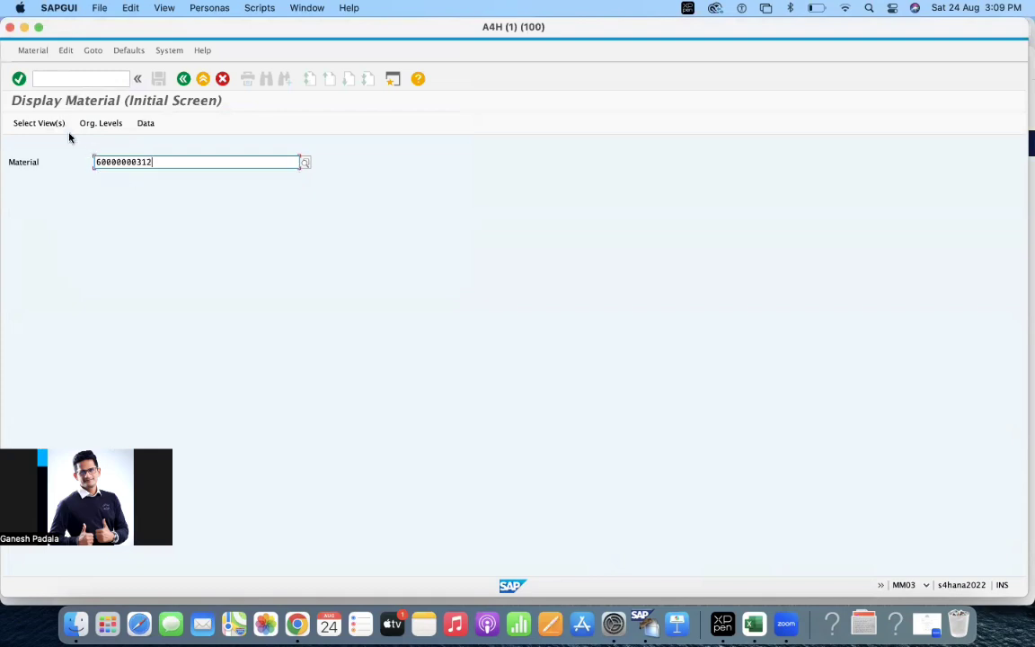
left_click(43, 124)
left_click(217, 112)
key("Return")
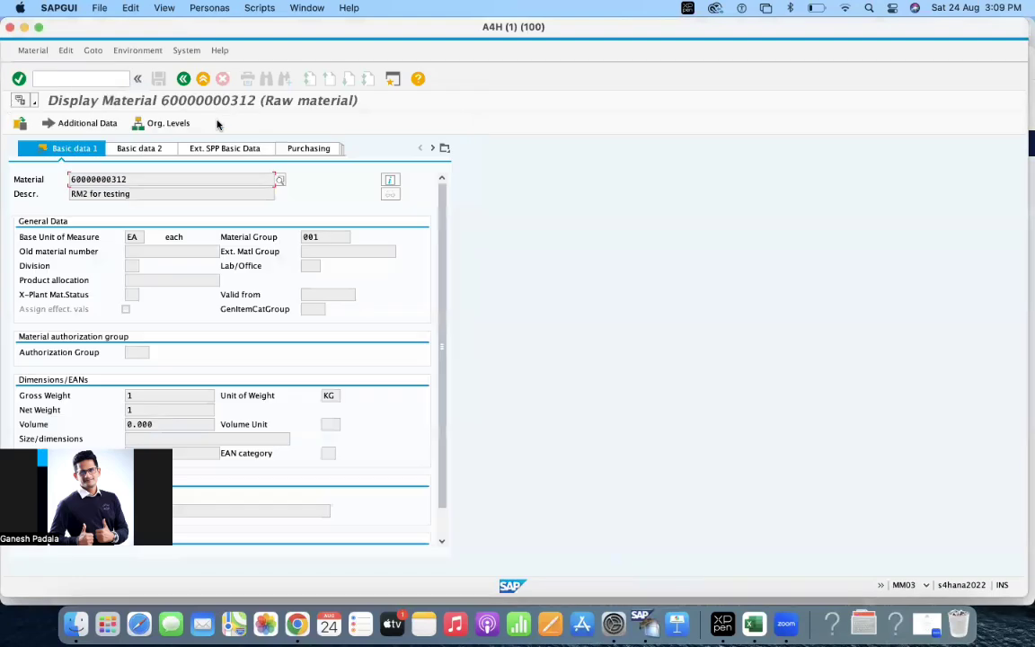
left_click(175, 251)
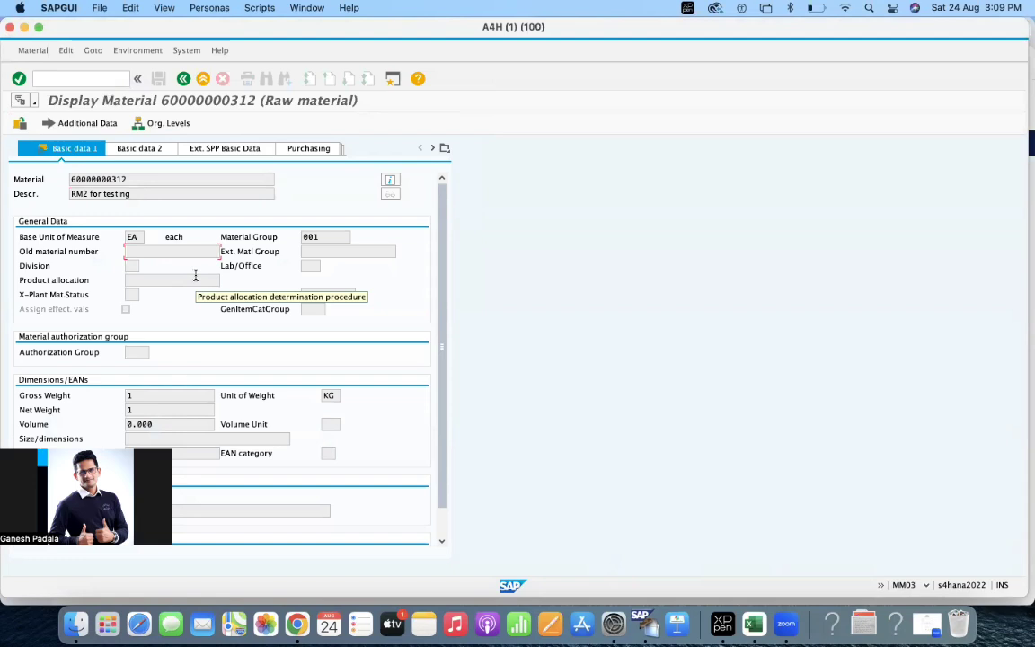
left_click(70, 77)
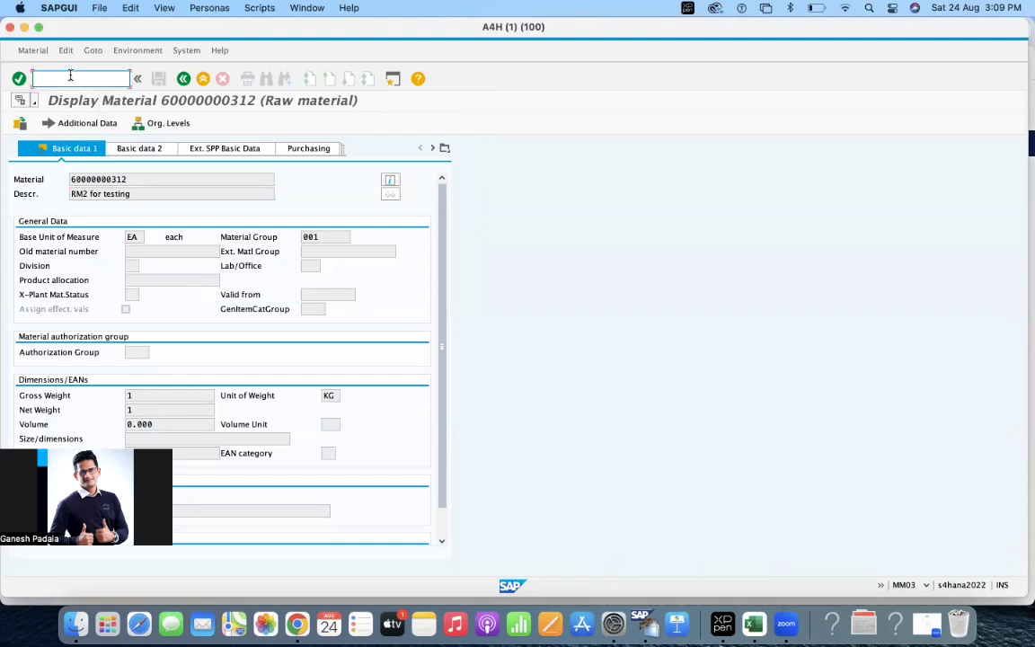
type("/NM")
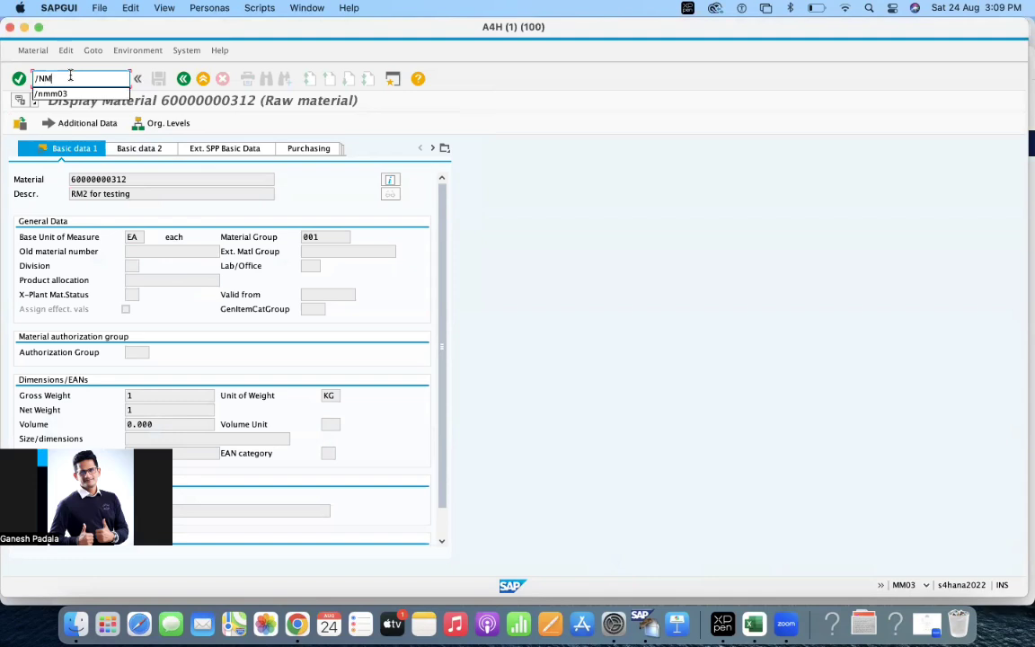
type("E13")
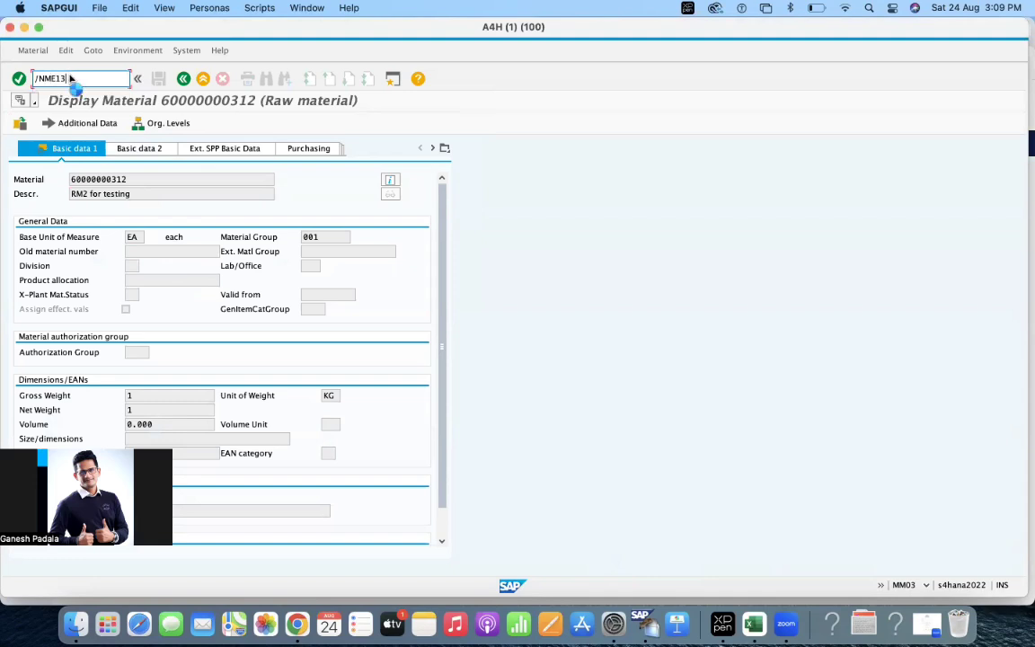
Step: Run /NME13 Display Info Record, then go back to the command field
key("Return")
left_click(60, 77)
left_click(114, 175)
left_click(65, 78)
Step: List info records for material 450 with /NME1M and mark the 1710 Standard row
type("/NME1M")
key("Return")
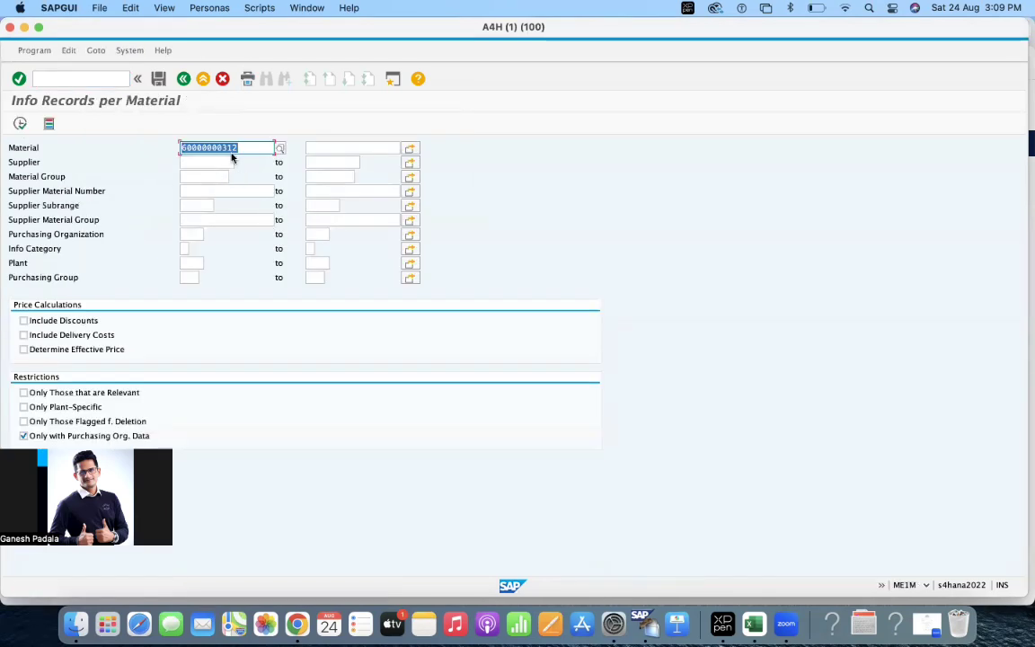
key("BackSpace")
left_click(199, 175)
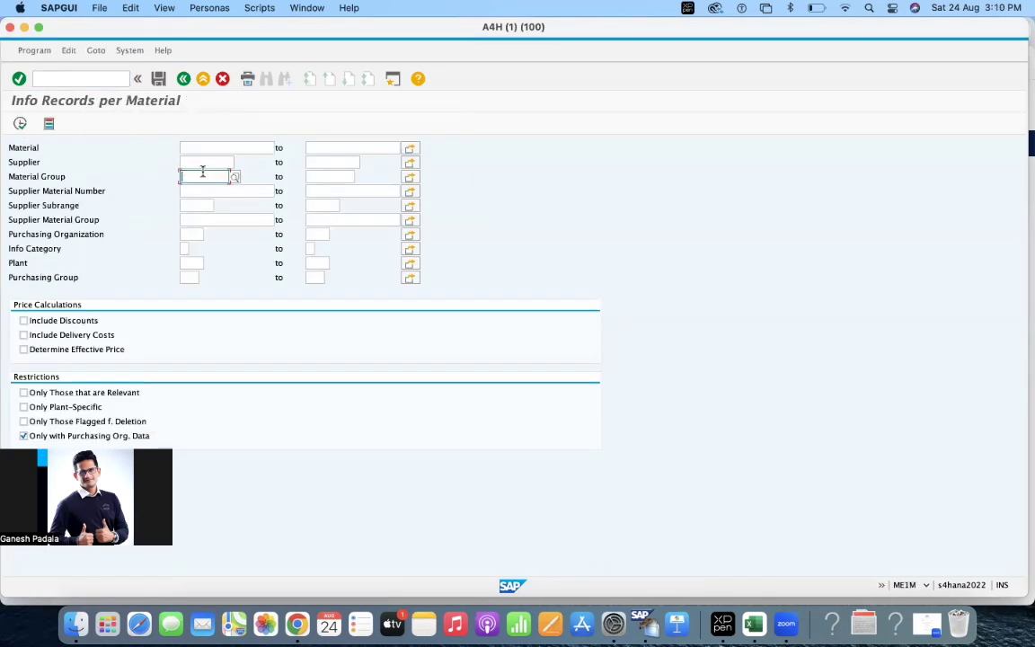
left_click(197, 148)
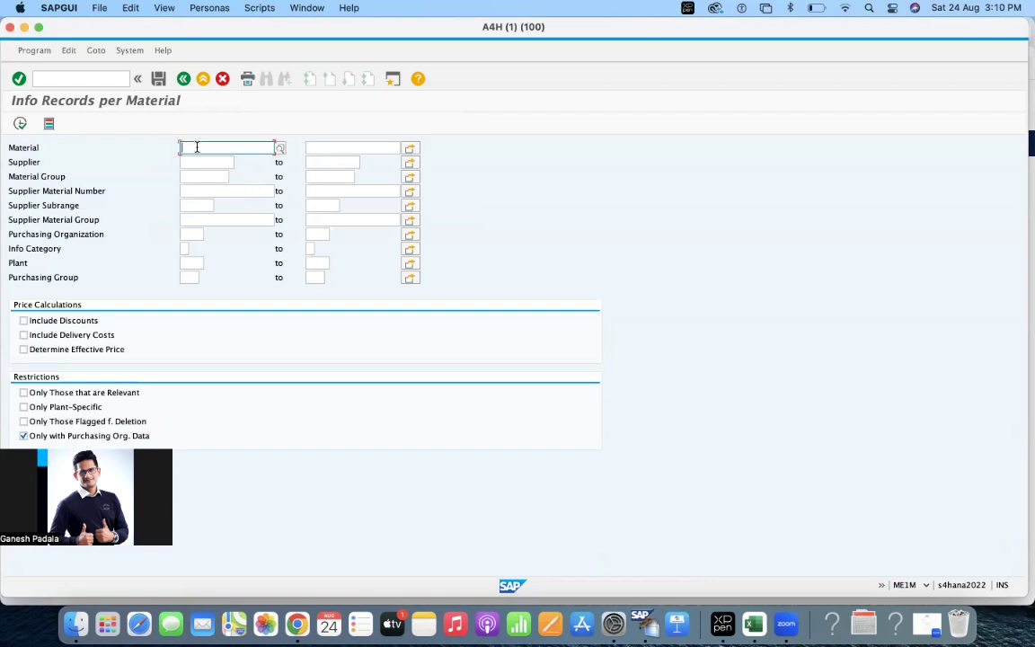
type("450")
left_click(21, 124)
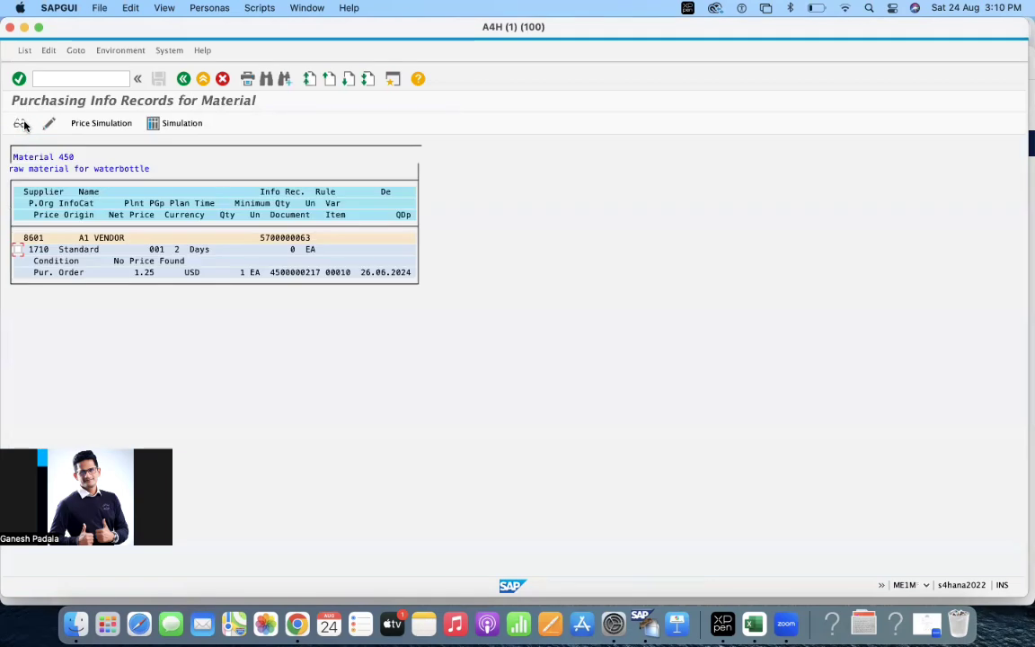
left_click(17, 249)
left_click(22, 125)
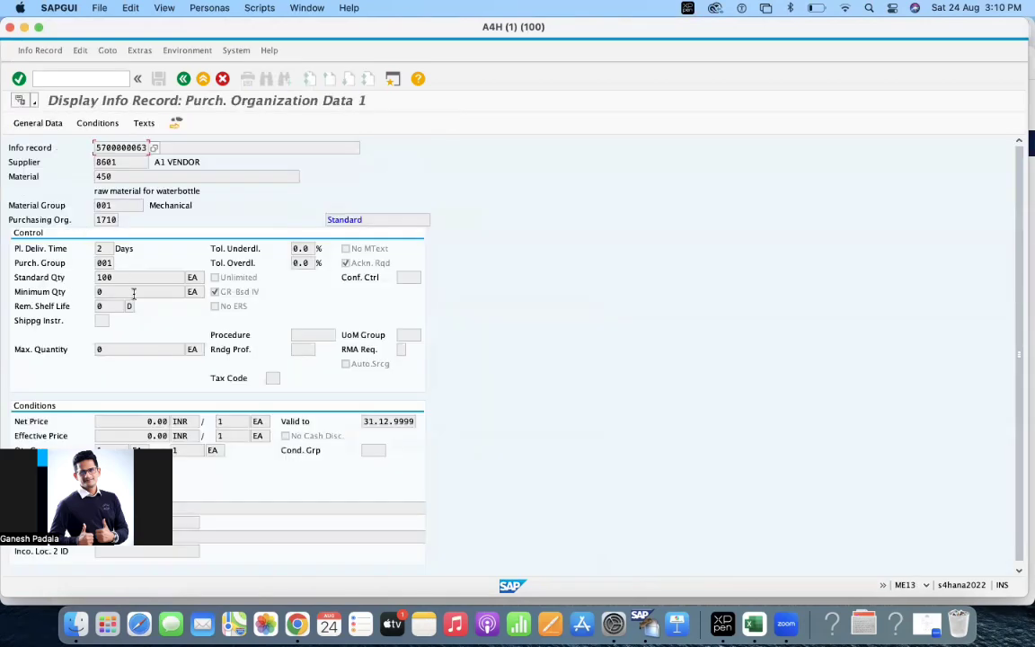
left_click(47, 125)
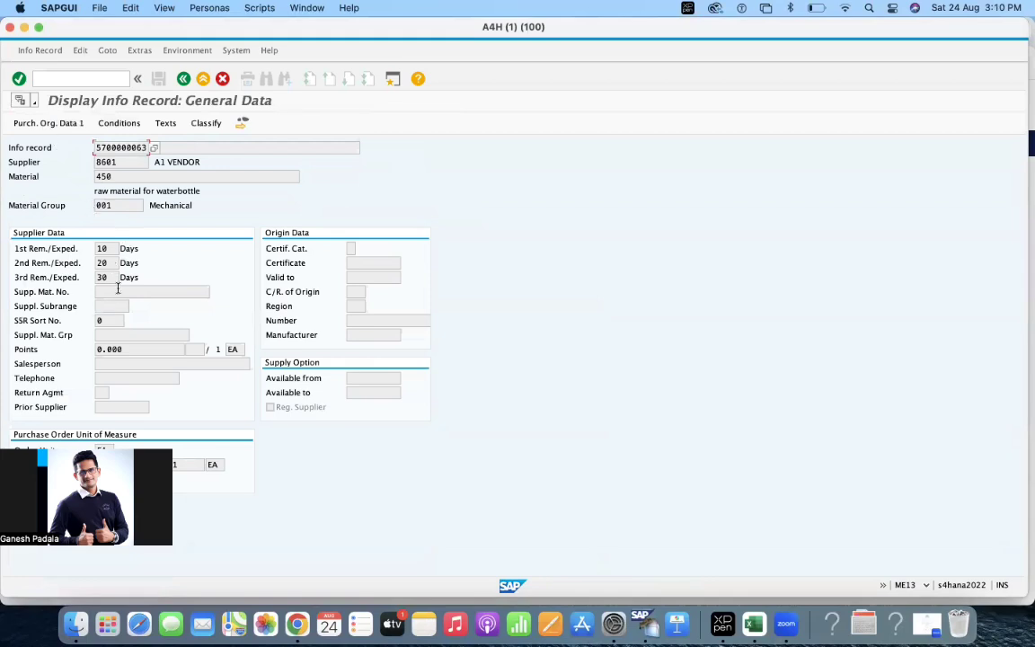
left_click(108, 290)
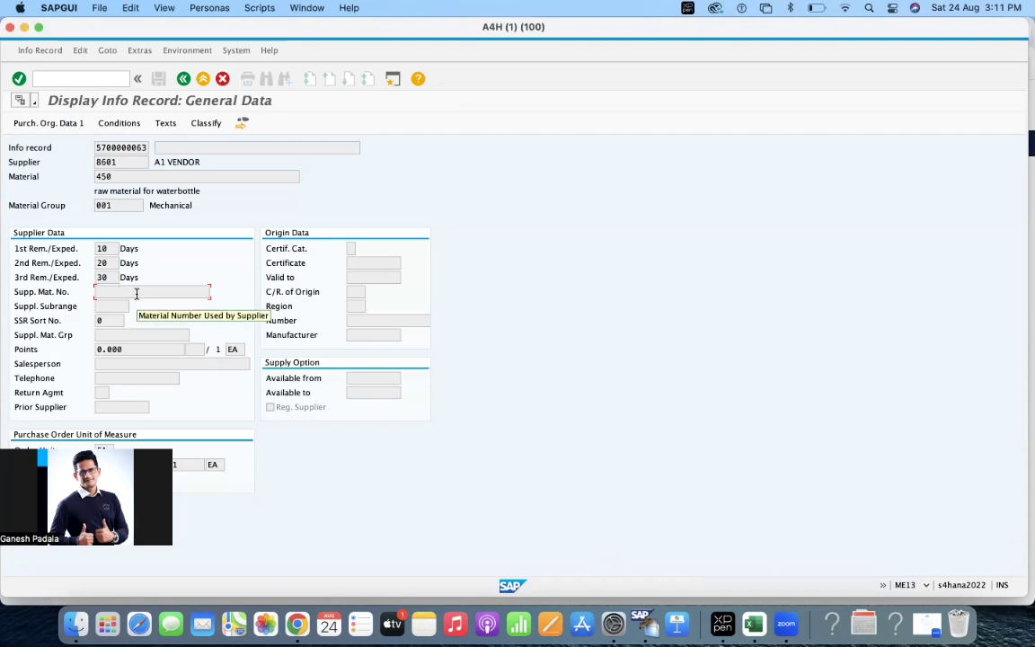
left_click(69, 80)
type("/nME12")
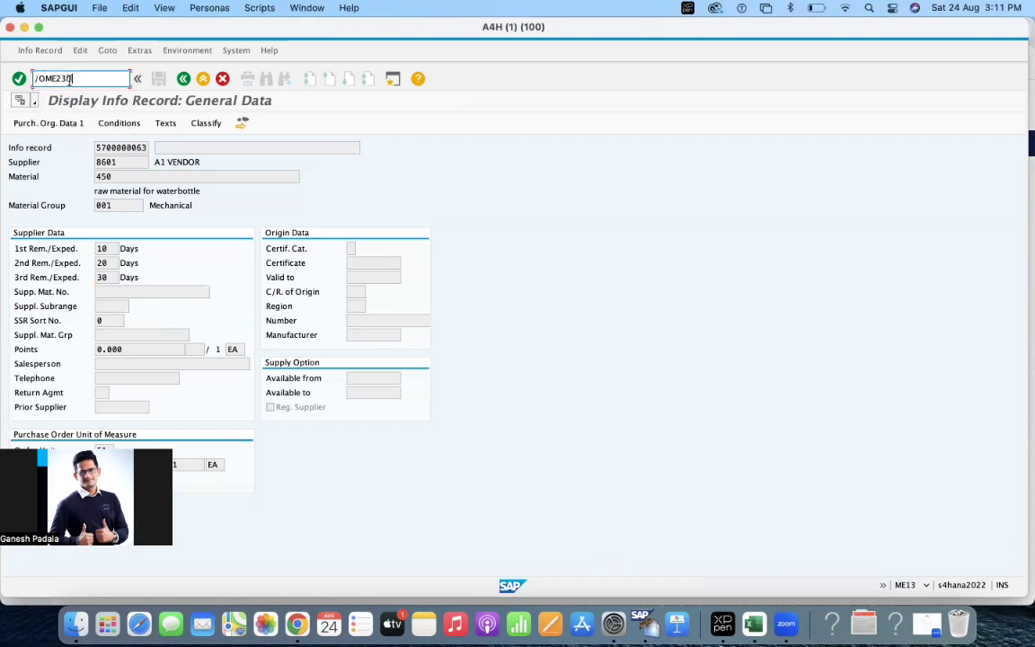
key("Return")
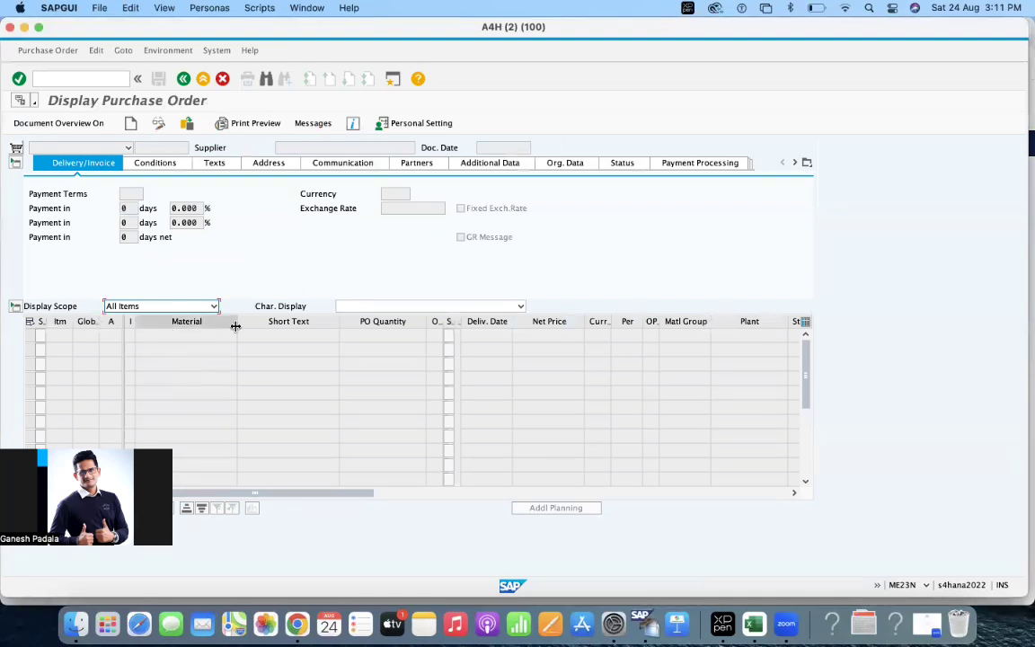
left_click(158, 123)
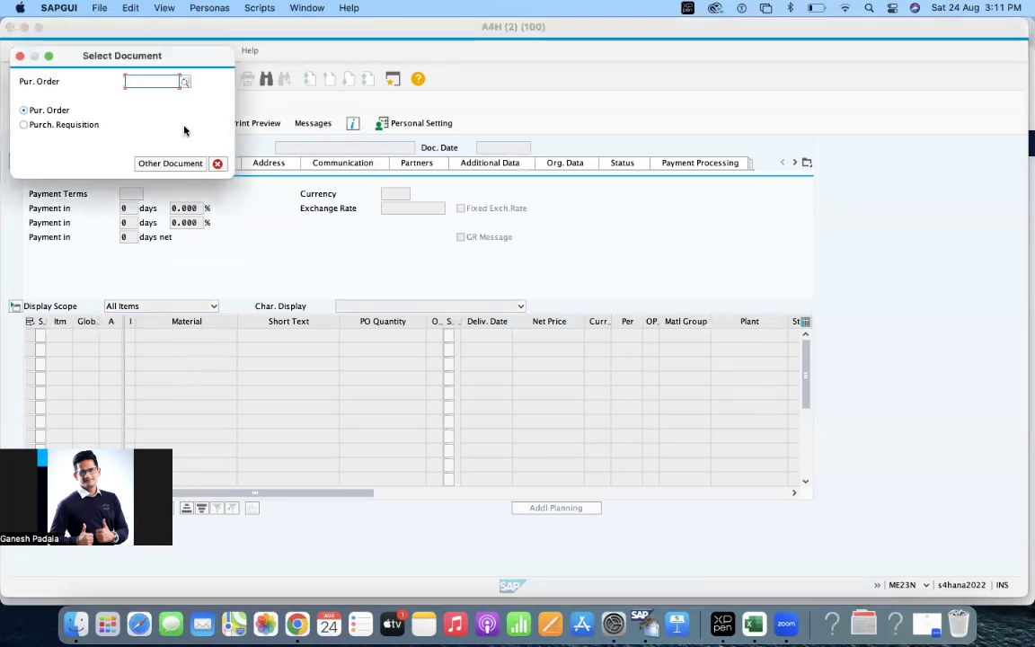
key("Down")
key("Return")
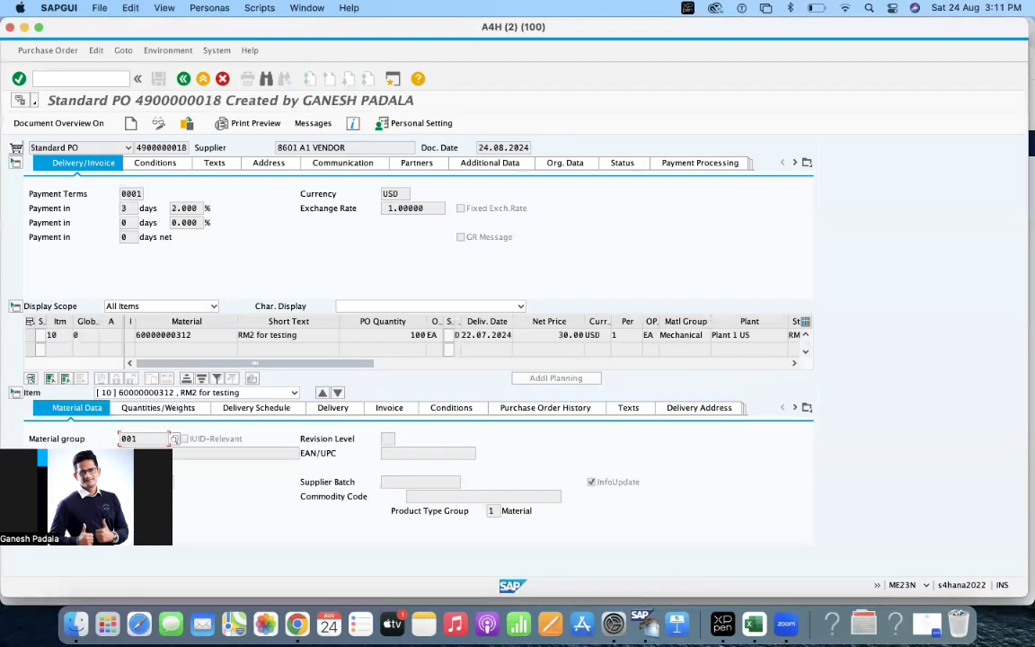
left_click(143, 454)
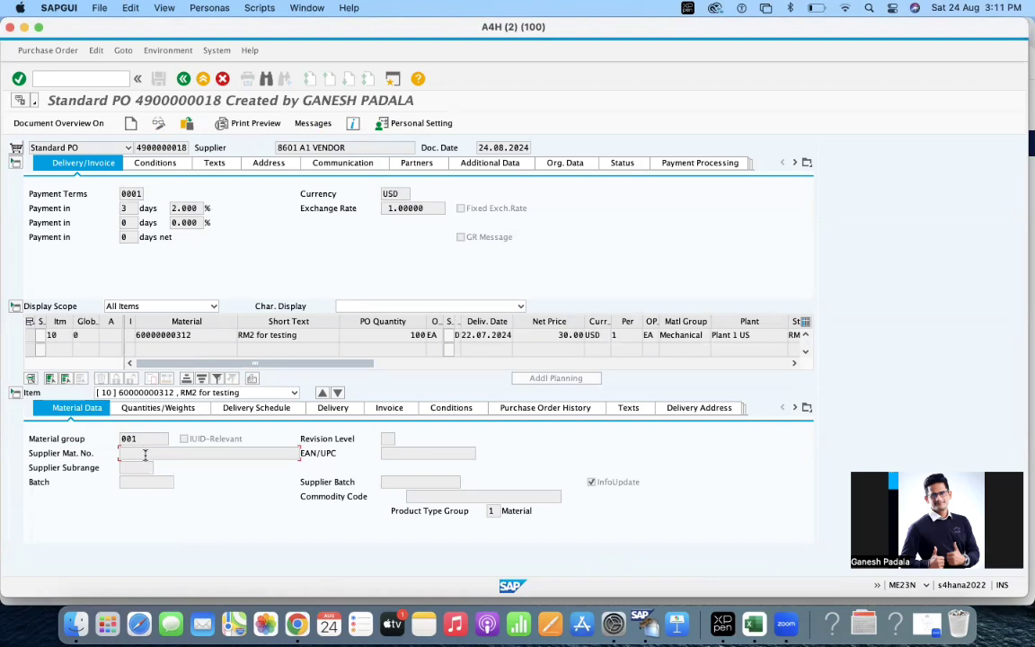
key("super+Tab")
key("super+Tab")
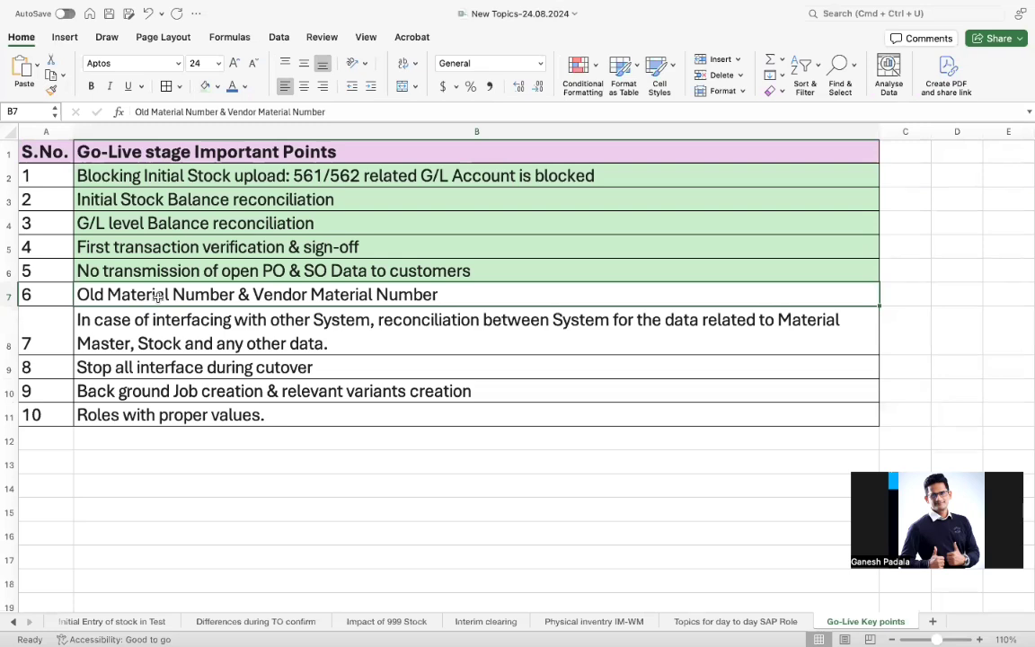
Step: Shade cells B7 and B8, points 6 and 7, light green
left_click(205, 86)
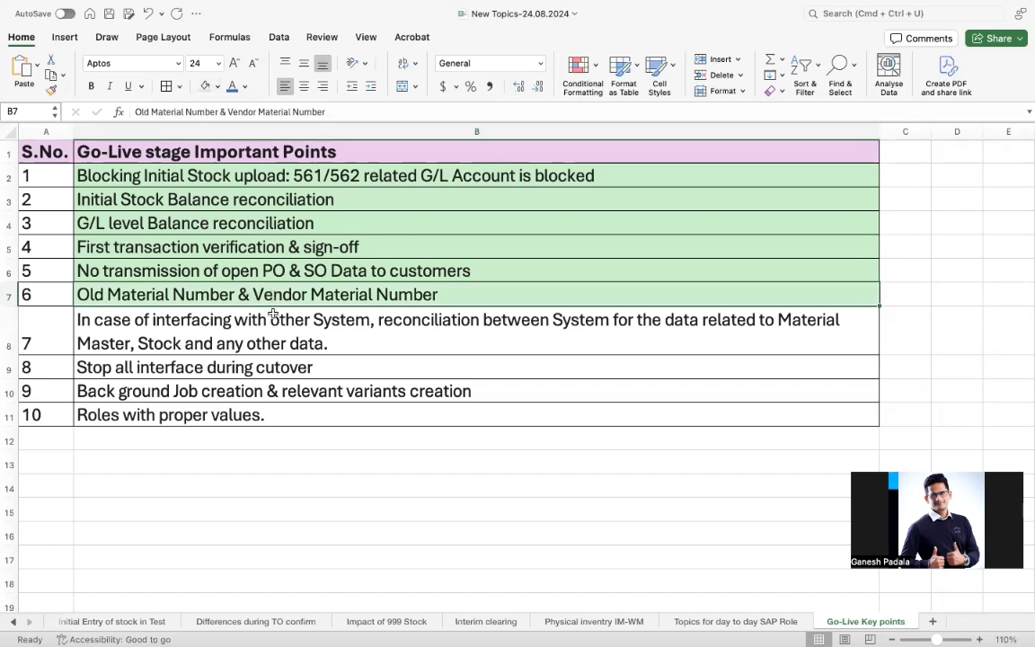
left_click(188, 331)
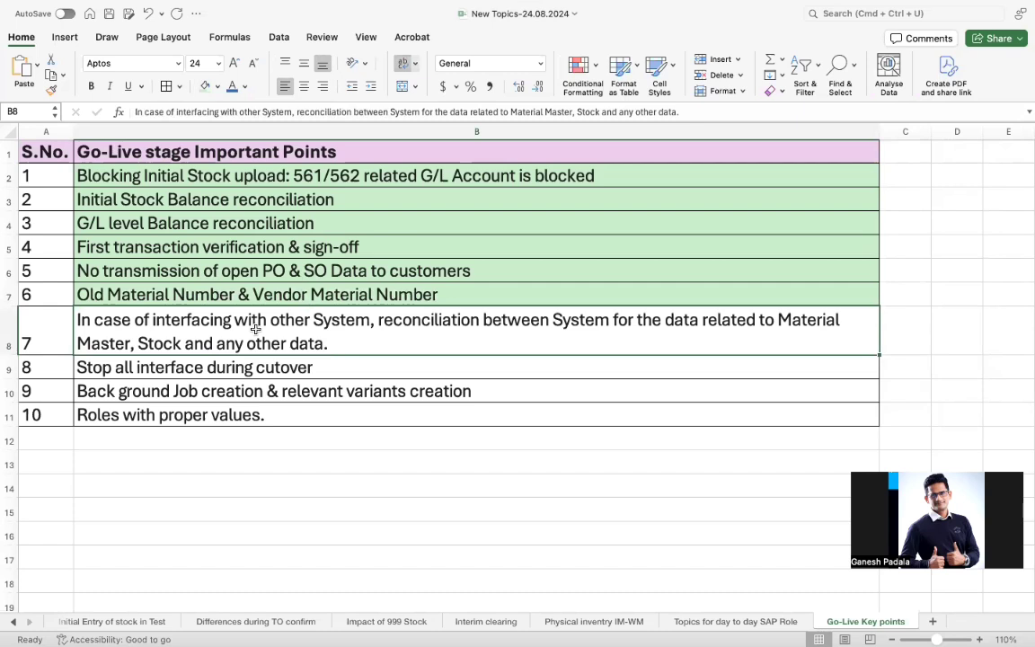
mouse_move(539, 643)
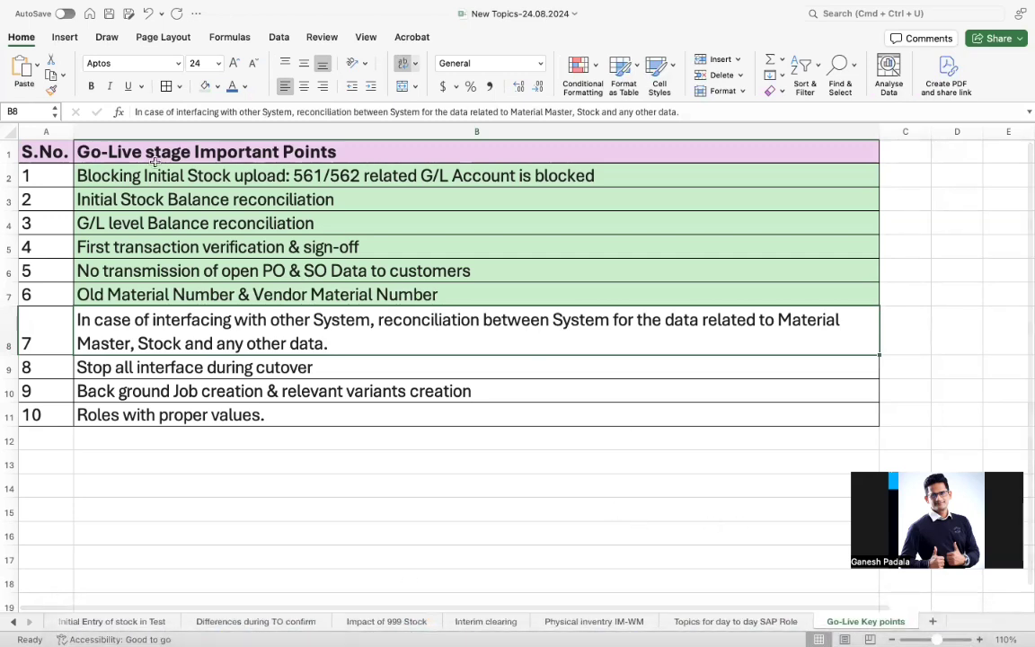
left_click(206, 86)
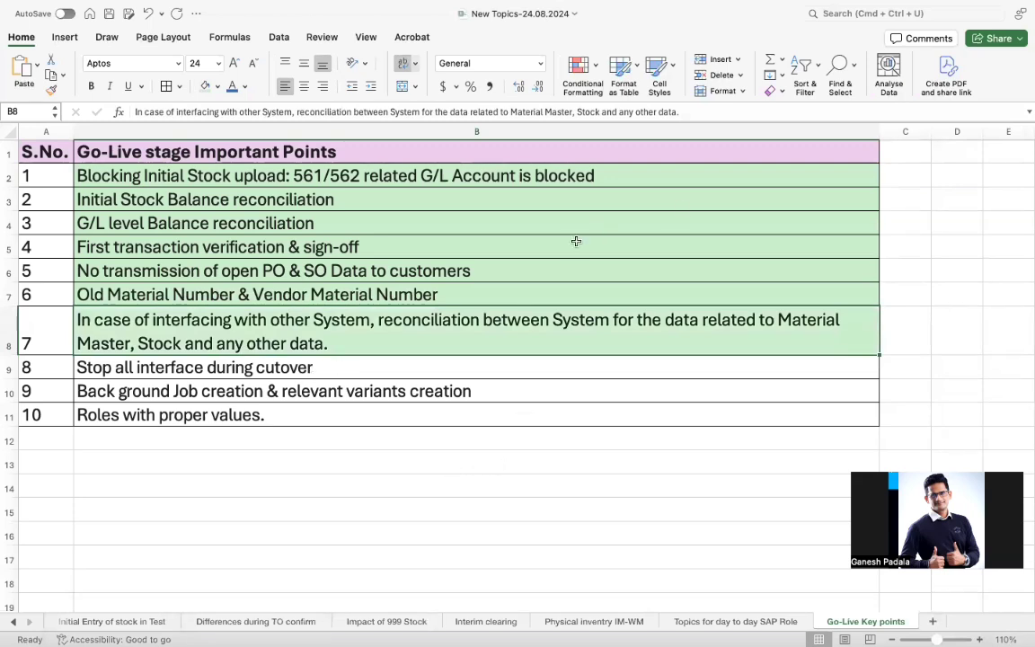
Step: Widen column B, then shade point 8 'Stop all interface during cutover' (B9) light green
left_click_drag(880, 133, 943, 135)
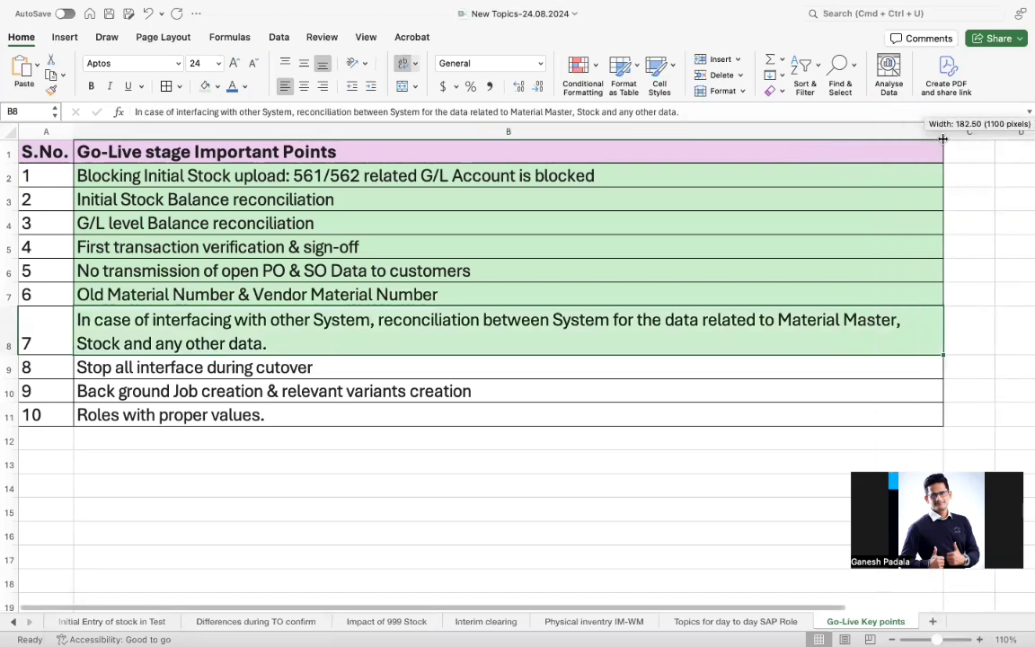
left_click(241, 368)
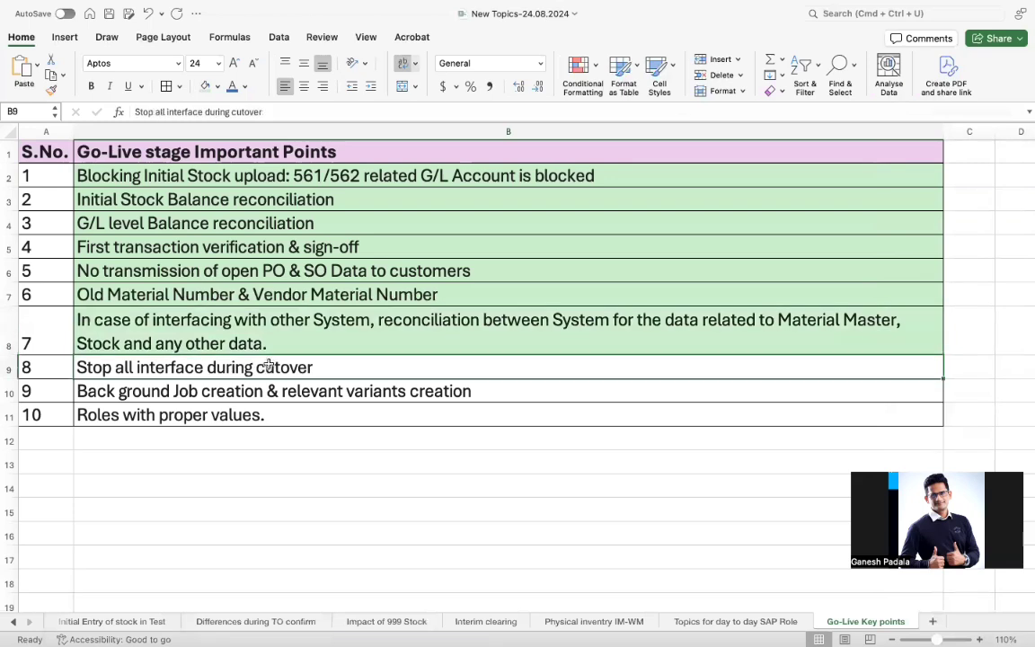
left_click(172, 262)
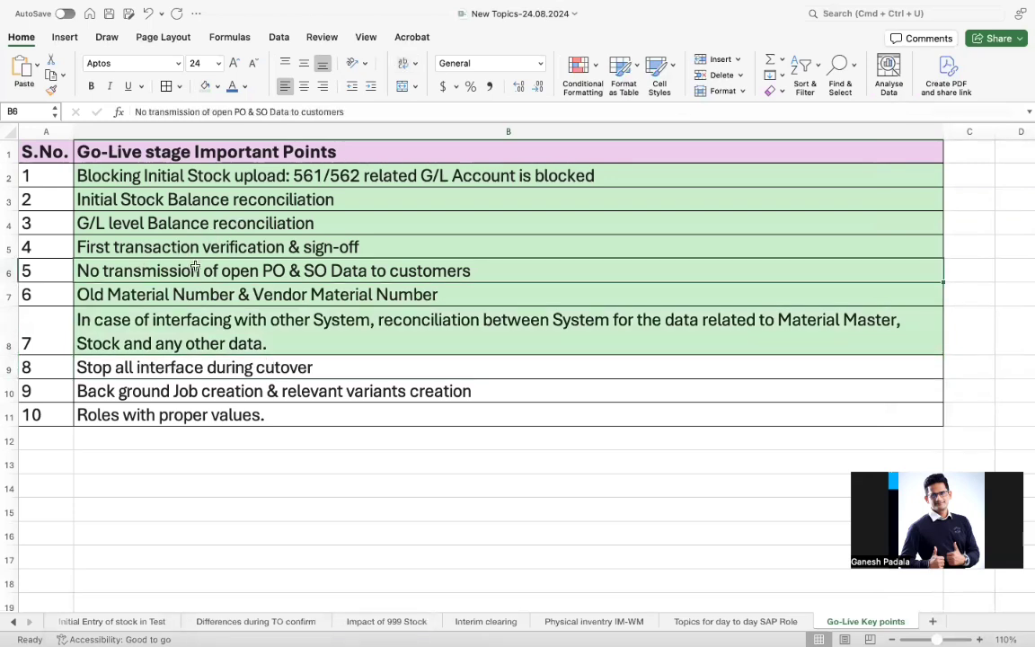
left_click(136, 367)
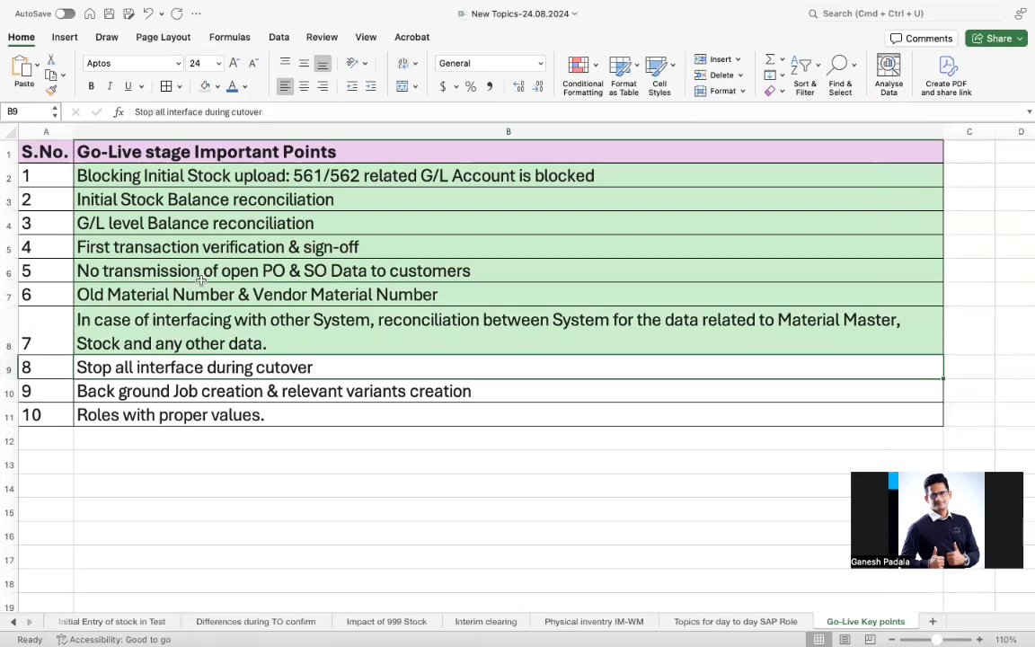
left_click(205, 86)
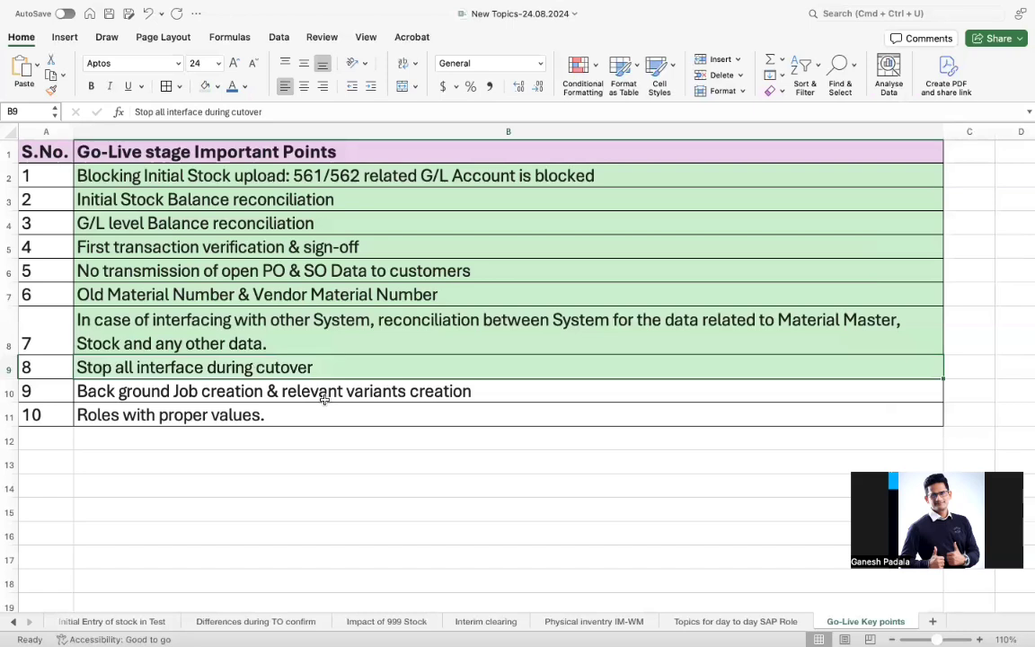
Step: Fix 'Back ground' to 'Background' in point 9 (B10) and give it the light green fill
left_click(119, 390)
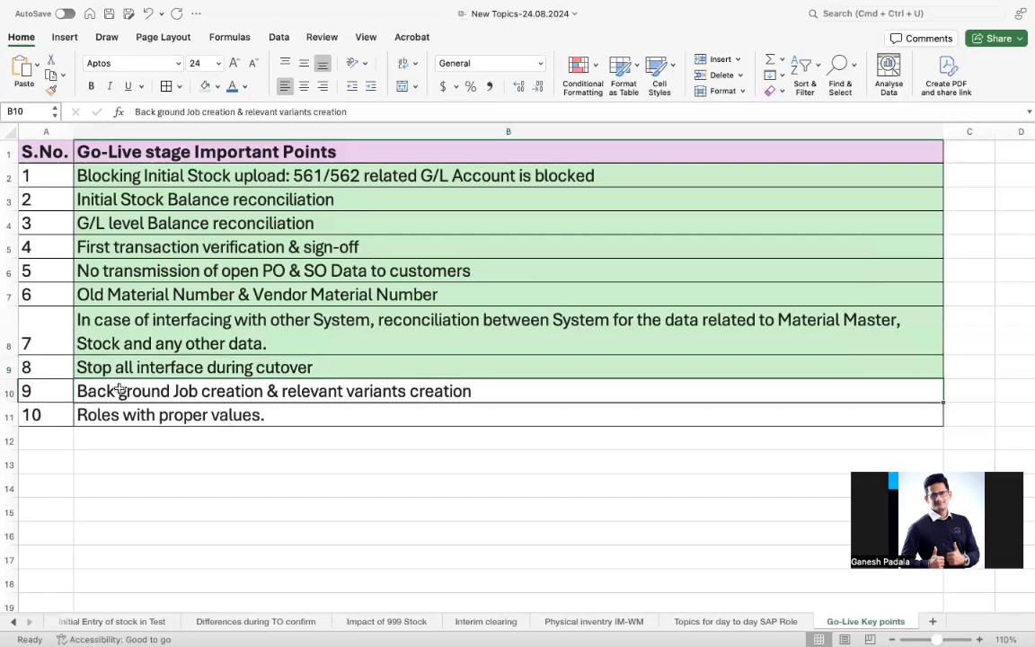
double_click(119, 390)
key("BackSpace")
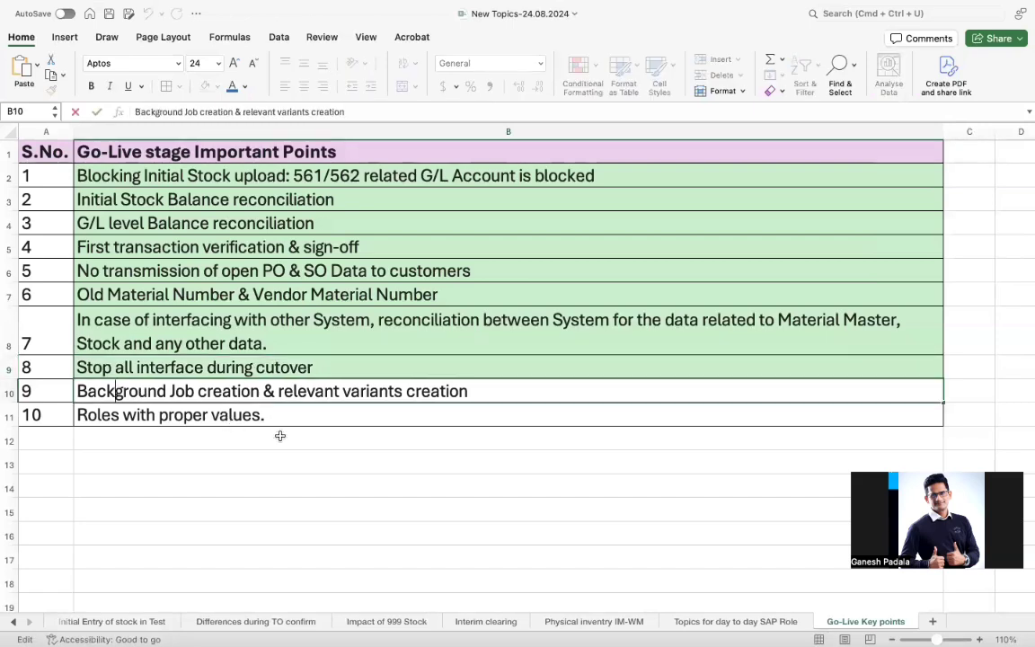
left_click(314, 486)
left_click(285, 387)
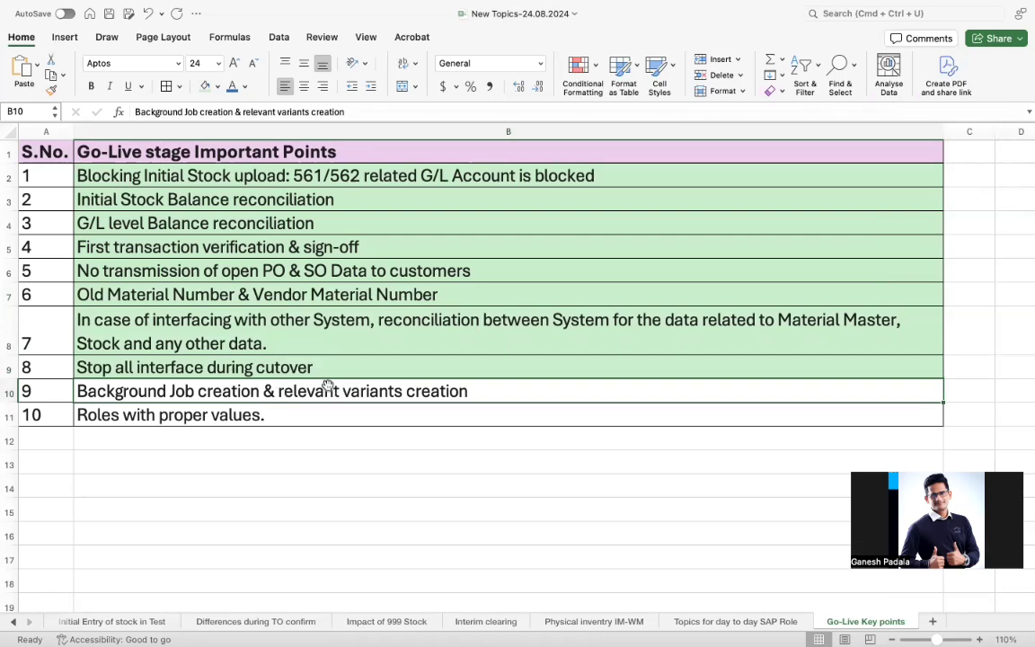
left_click(206, 87)
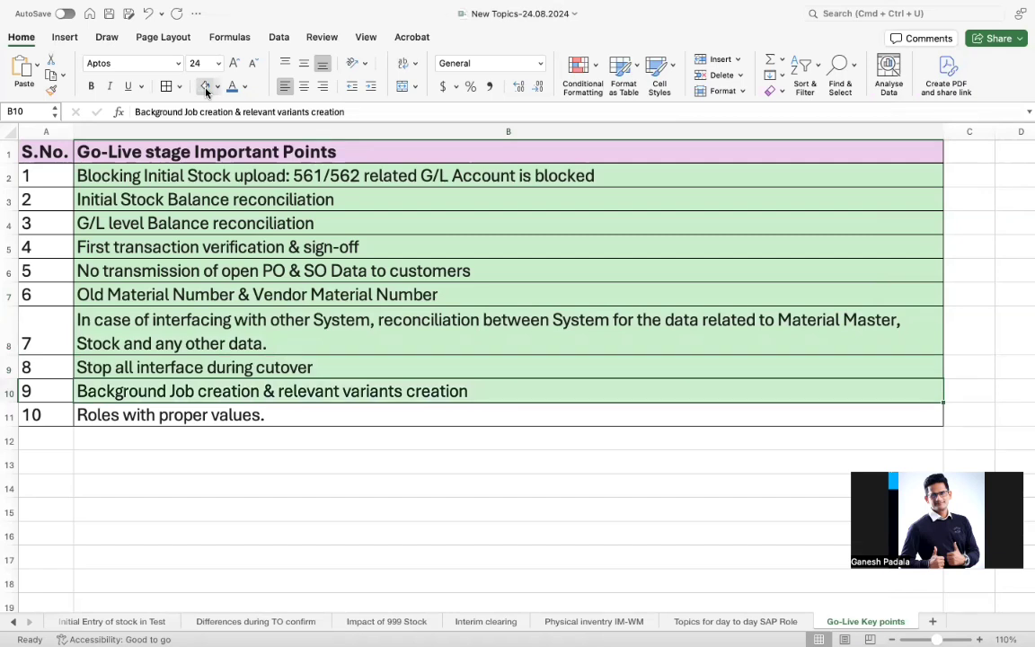
Step: Give point 10 'Roles with proper values.' in B11 the light green fill
left_click(191, 415)
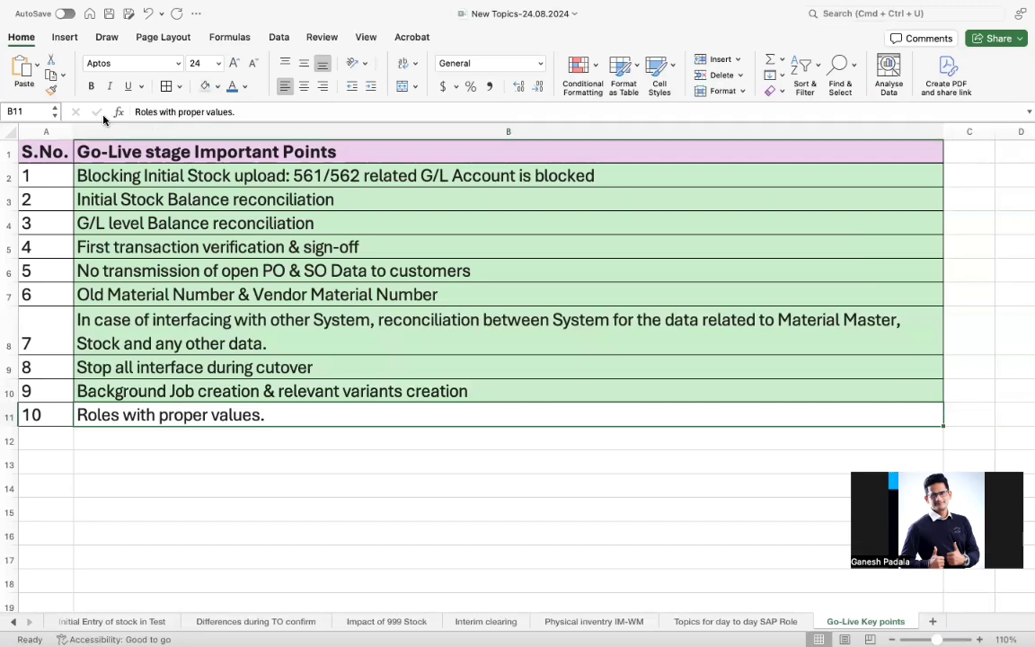
left_click(205, 86)
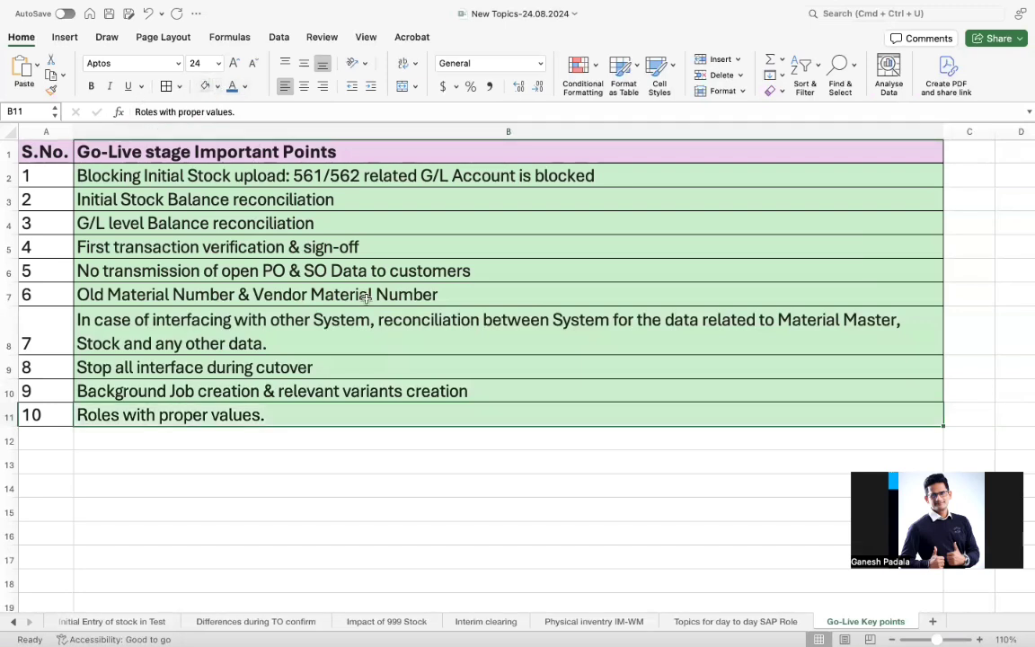